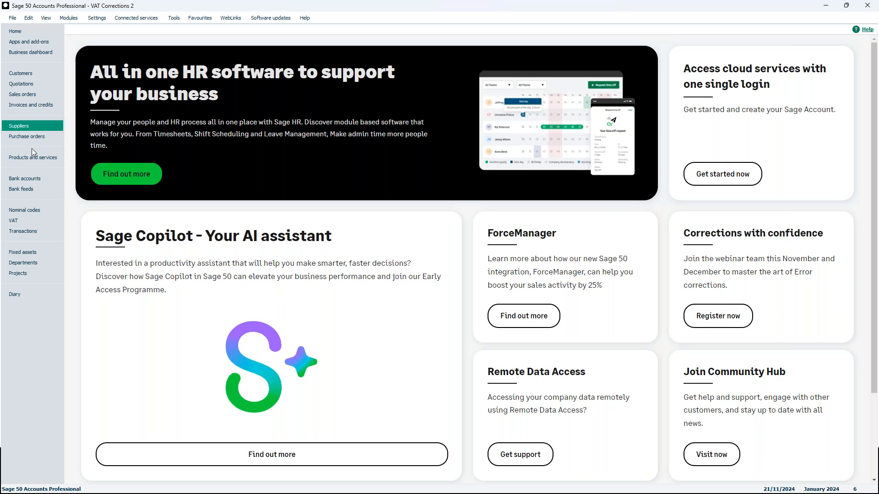
# Open the transactions list and widen its VAT column with bank receipt number 1 selected
pyautogui.click(27, 232)
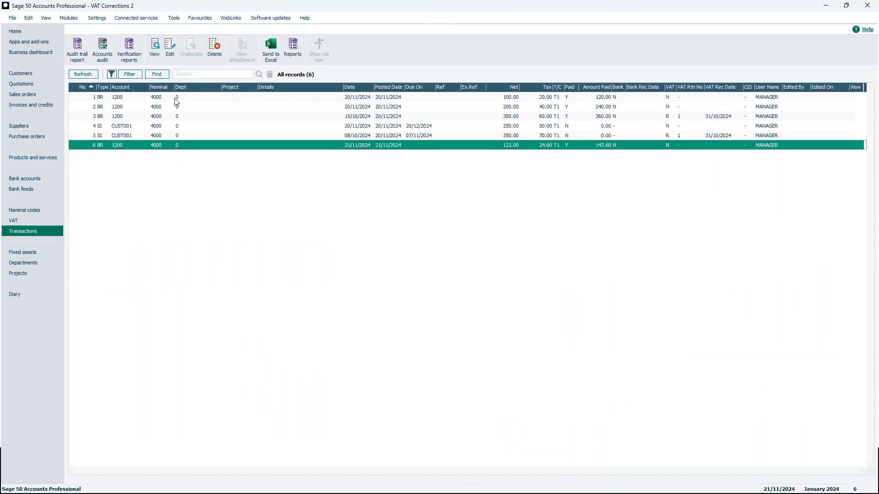
pyautogui.click(175, 98)
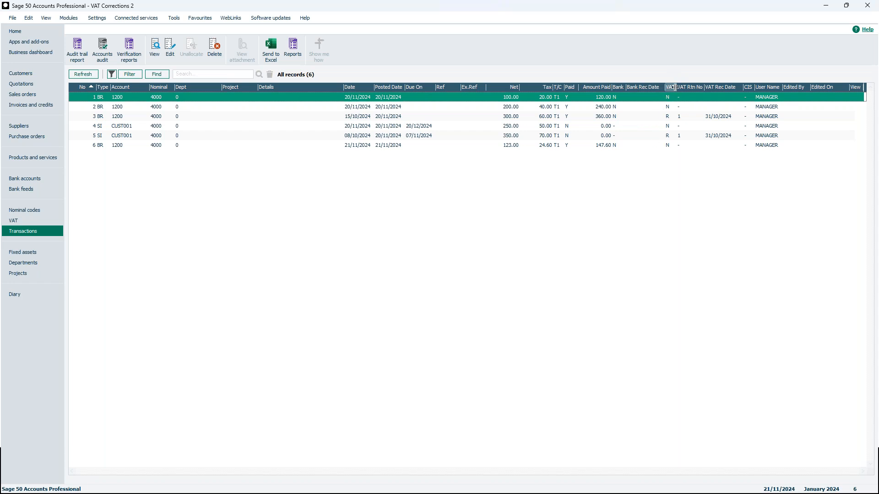
pyautogui.moveTo(675, 87); pyautogui.dragTo(685, 87)
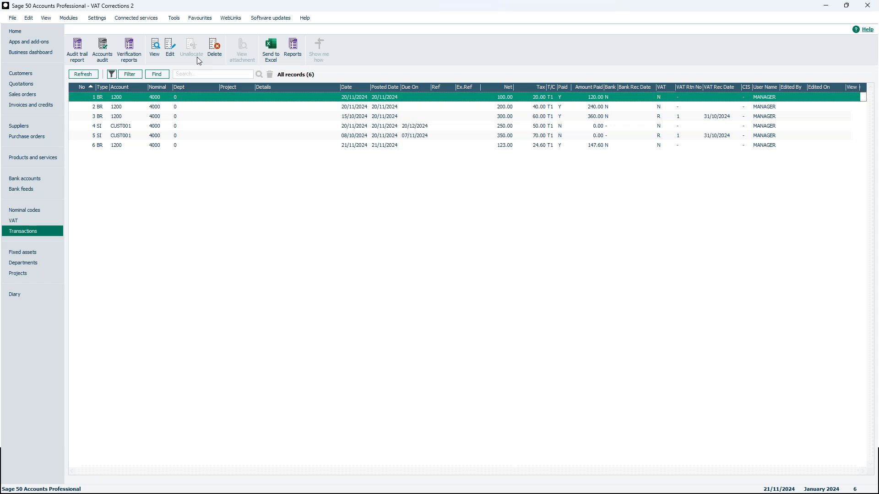
# Edit the item line of bank receipt number 1 to use department 5, and post the changes
pyautogui.click(170, 49)
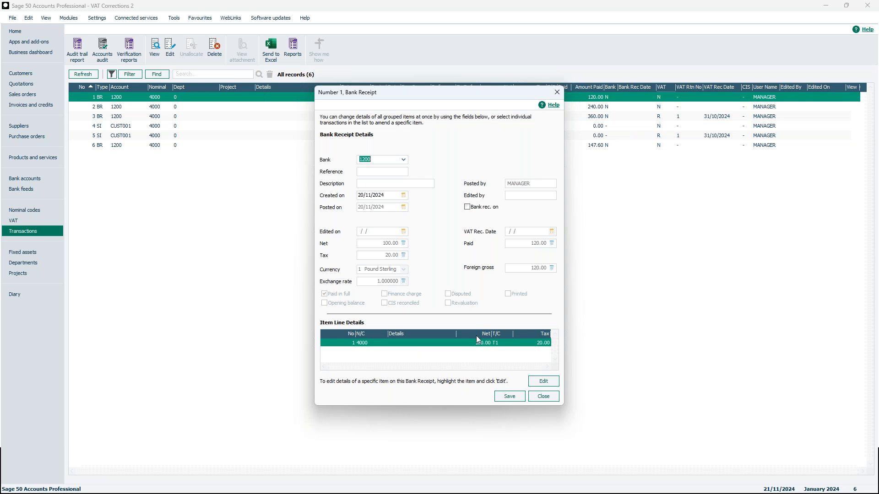
pyautogui.click(544, 382)
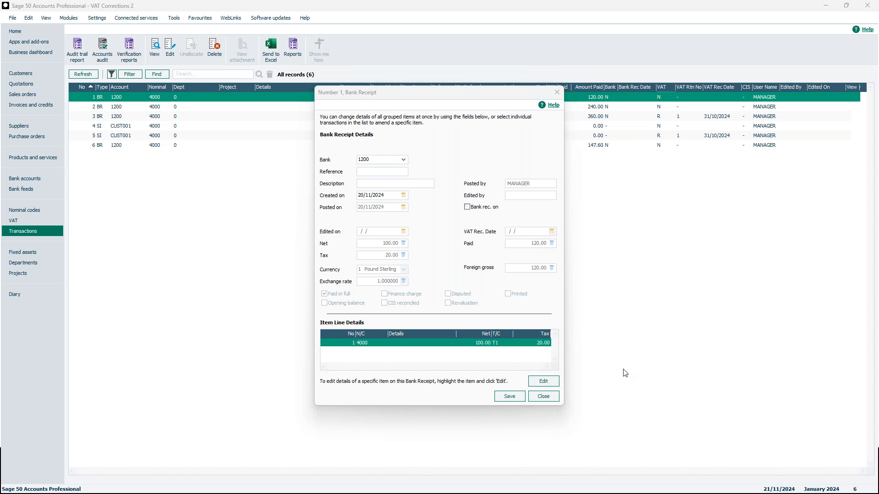
pyautogui.moveTo(878, 87); pyautogui.dragTo(452, 123)
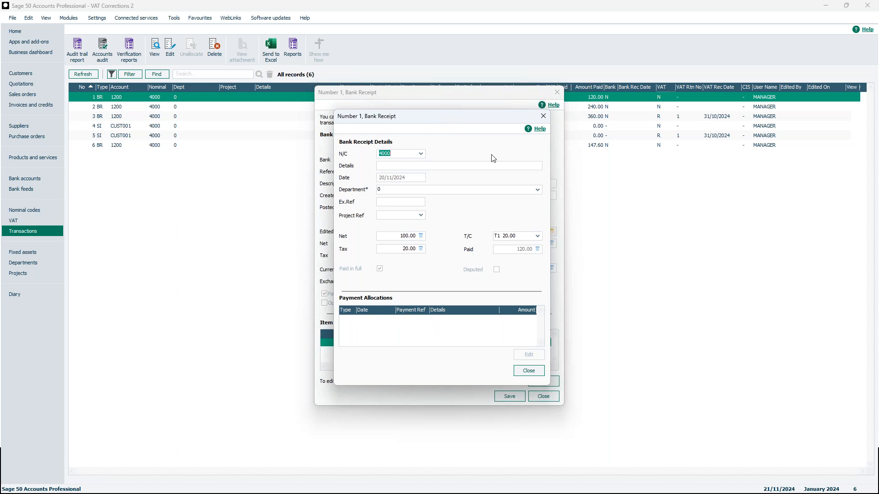
pyautogui.click(538, 190)
pyautogui.click(476, 291)
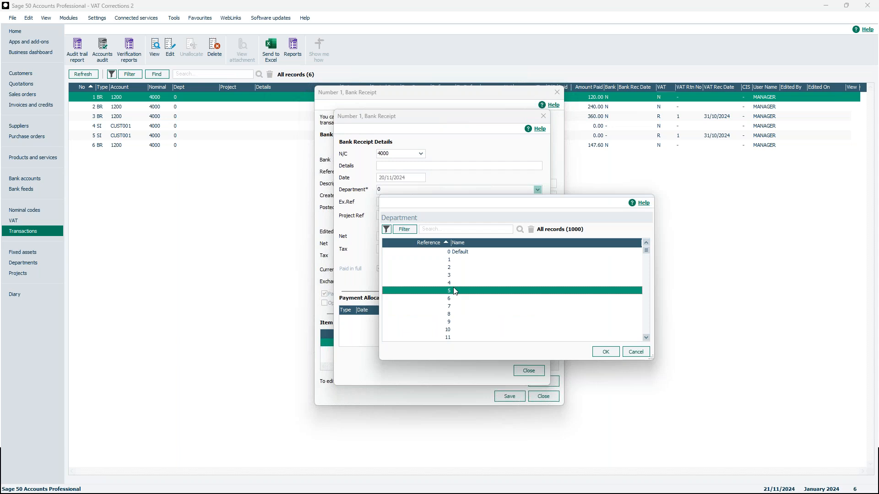
pyautogui.click(605, 352)
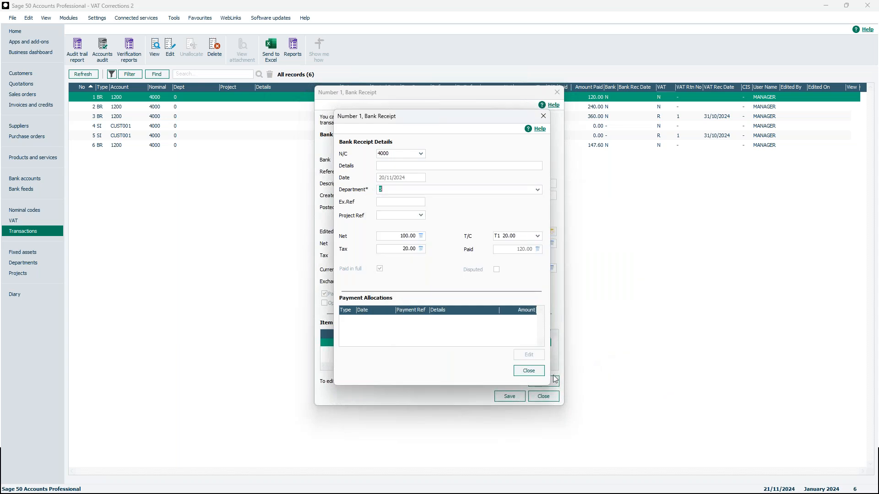
pyautogui.click(529, 371)
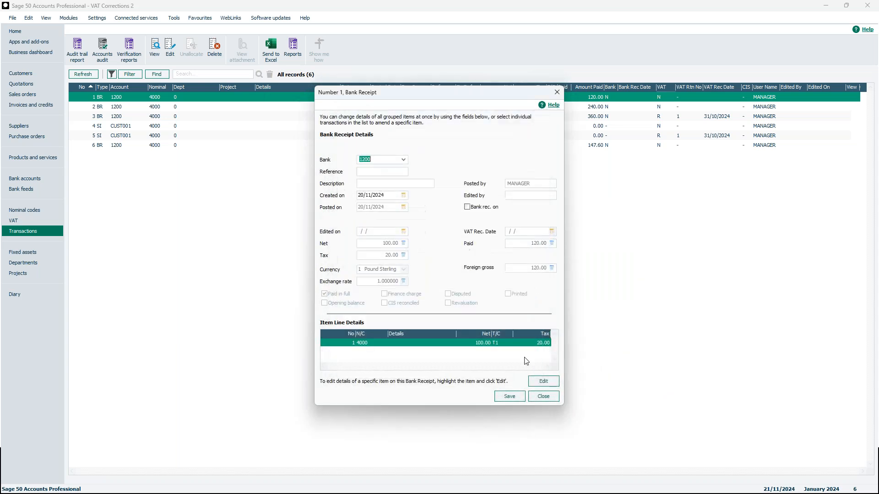
pyautogui.click(512, 399)
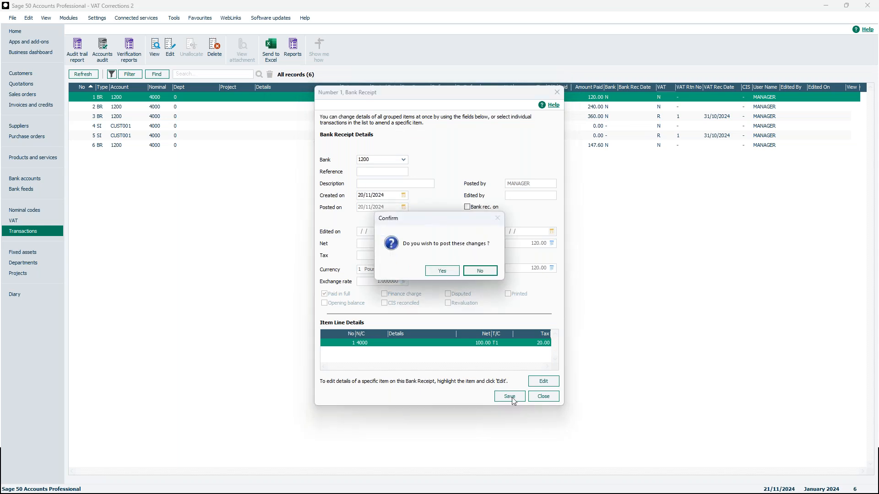
pyautogui.click(442, 271)
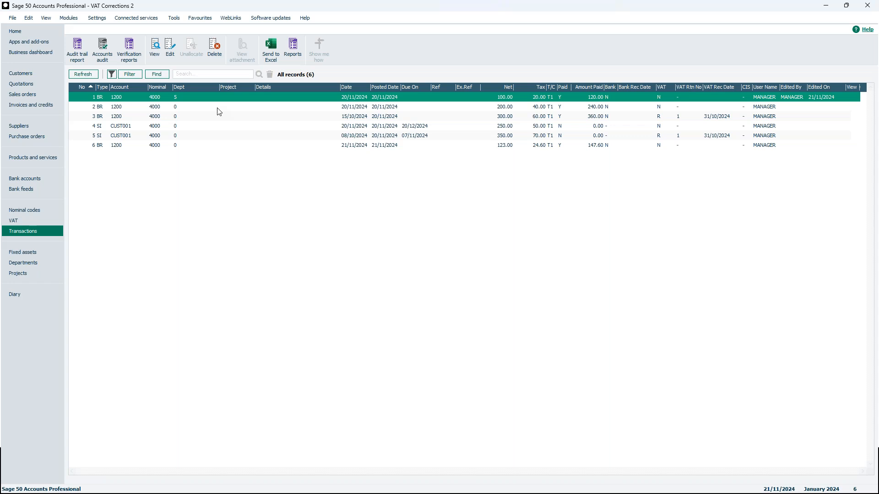
# Change the created-on date of bank receipt number 2 to 21/11/2024 and post the changes
pyautogui.click(199, 107)
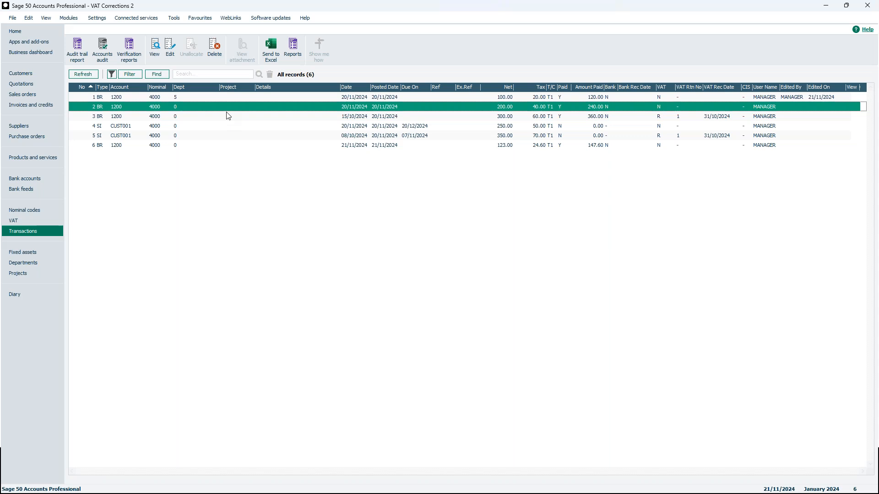
pyautogui.click(170, 48)
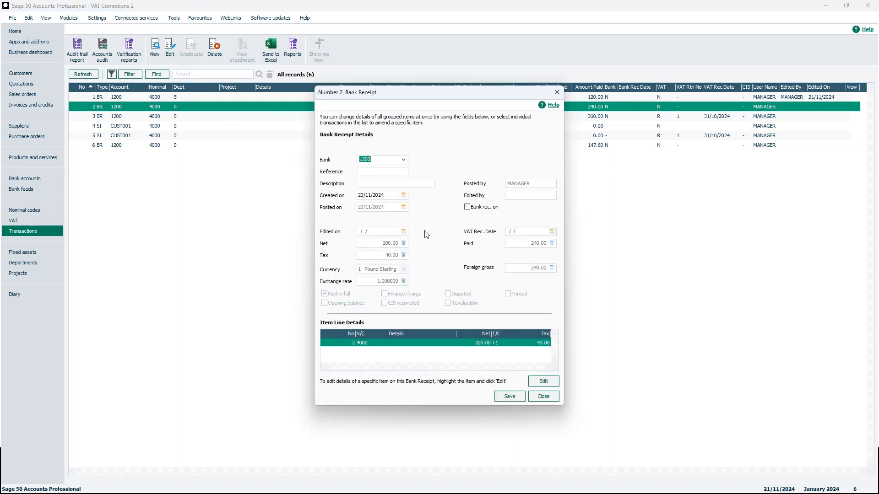
pyautogui.click(404, 197)
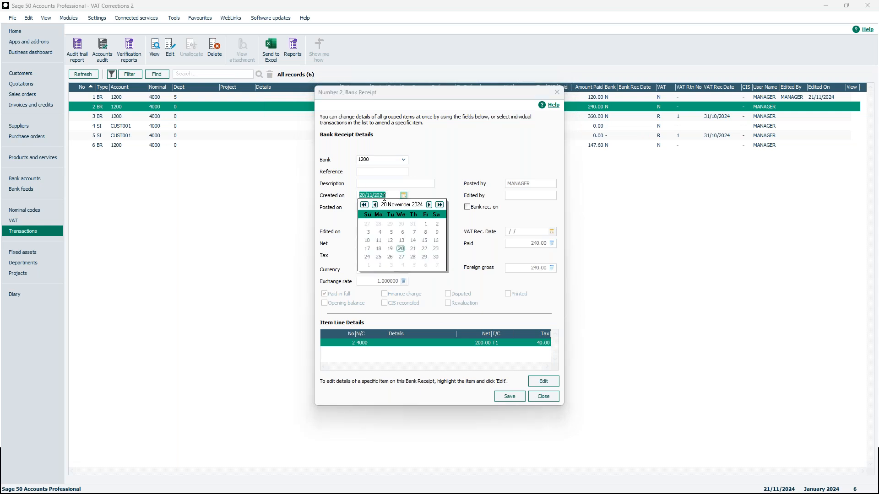
pyautogui.click(415, 250)
pyautogui.click(512, 401)
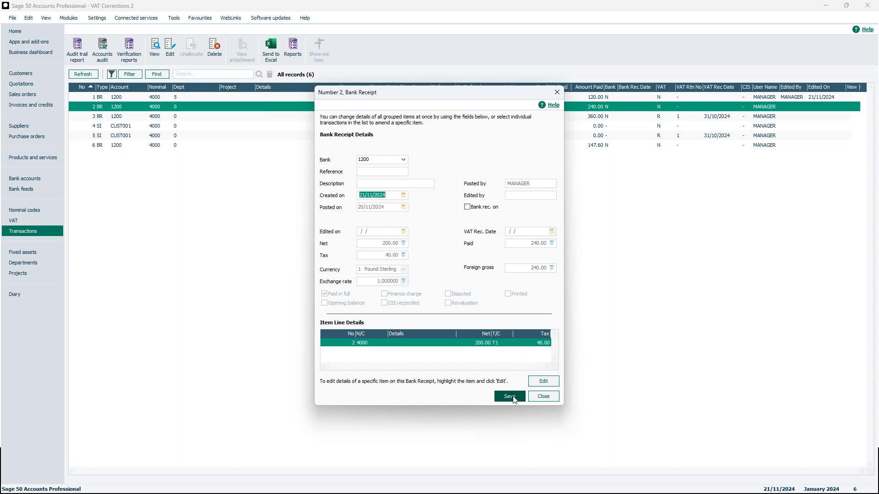
pyautogui.click(514, 398)
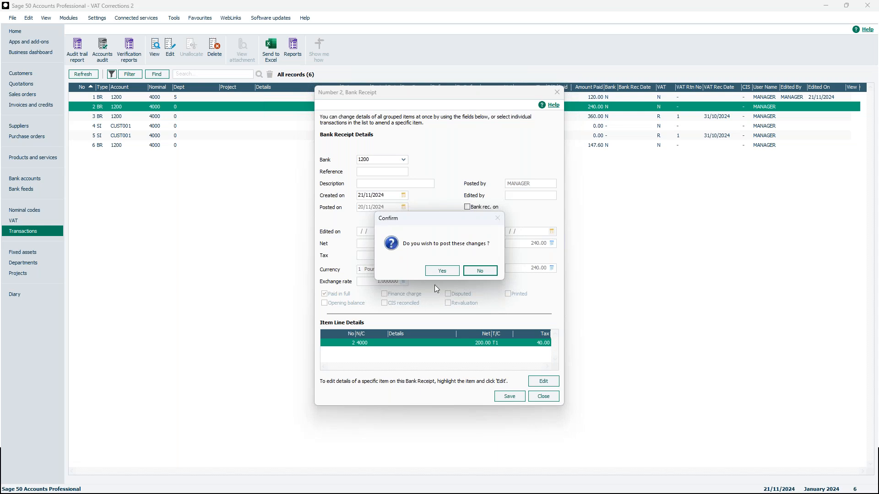
pyautogui.click(443, 270)
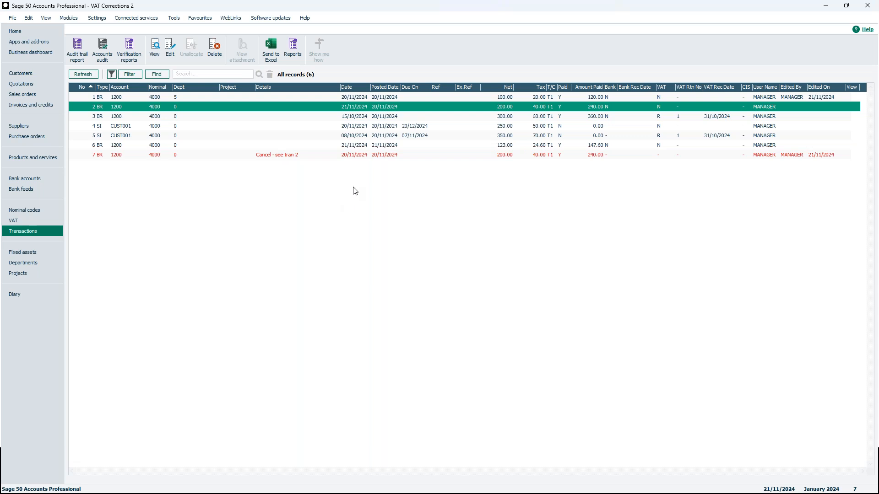
# Compare the corrected bank receipt number 2 with its cancelled entry in the transactions list
pyautogui.click(213, 117)
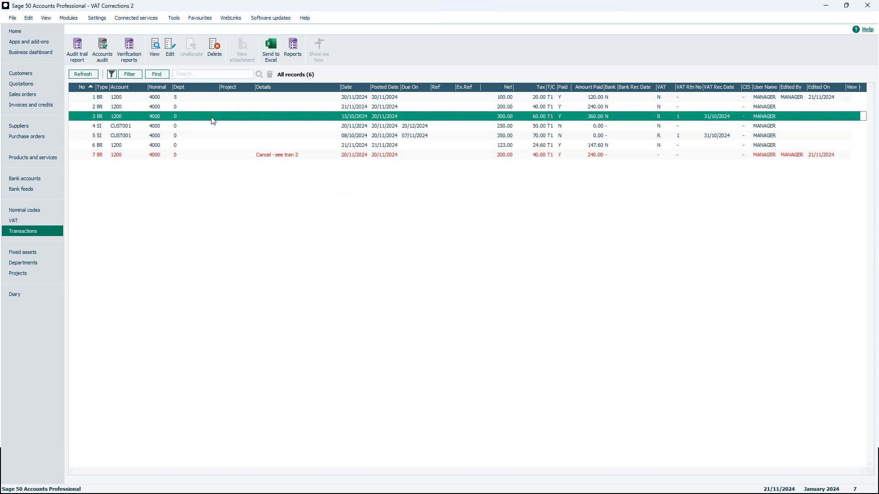
pyautogui.click(220, 107)
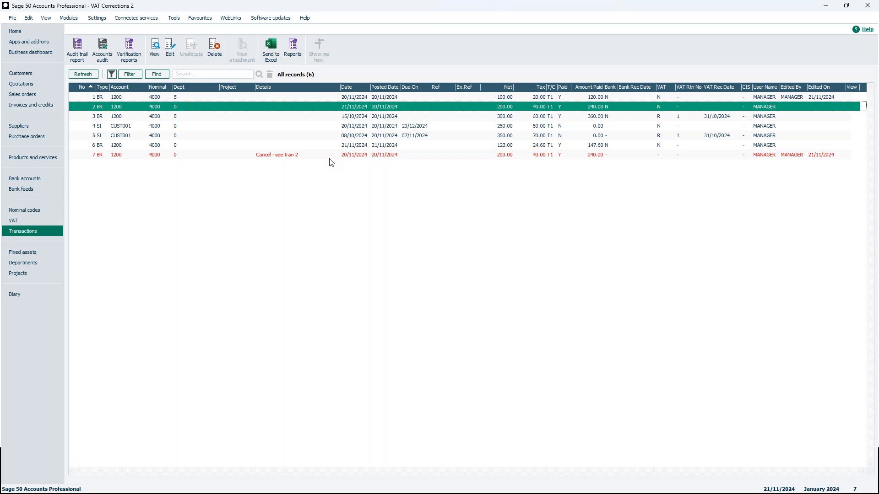
pyautogui.click(288, 157)
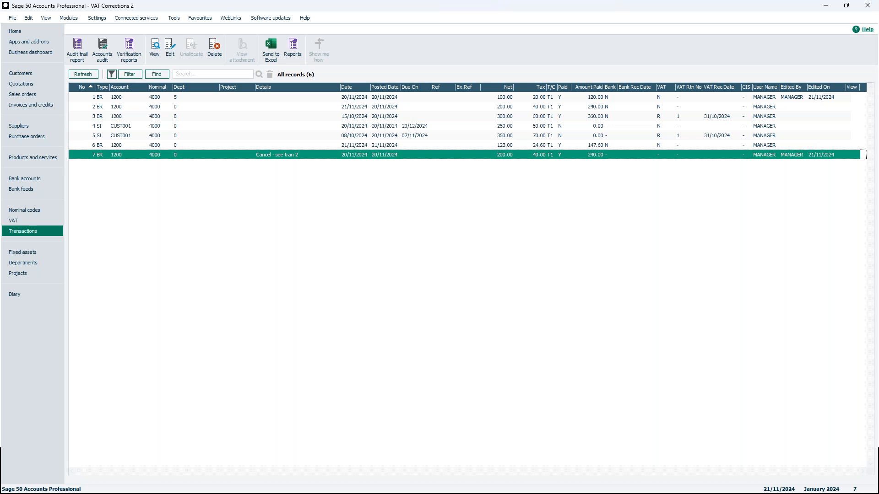
pyautogui.hotkey('alt', 'Tab')
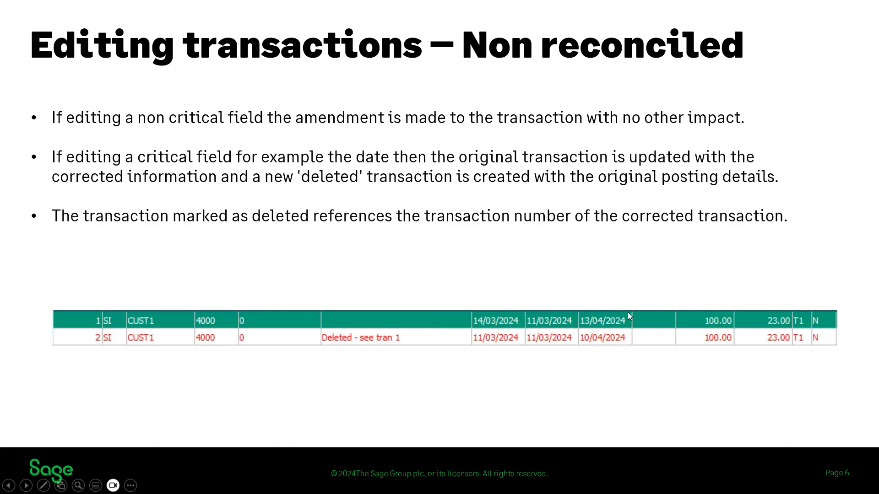
pyautogui.press('Right')
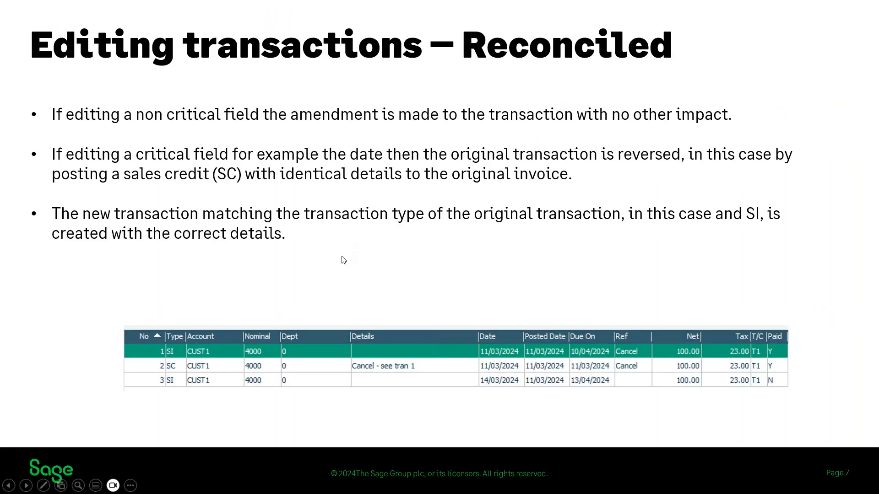
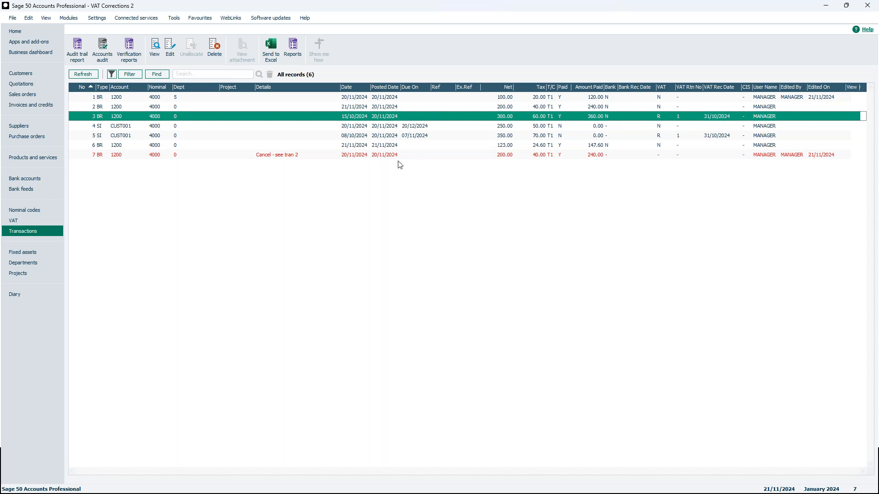
# Change the created-on date of the VAT-reconciled bank receipt number 3 to 21/10/2024 and post the changes
pyautogui.click(174, 54)
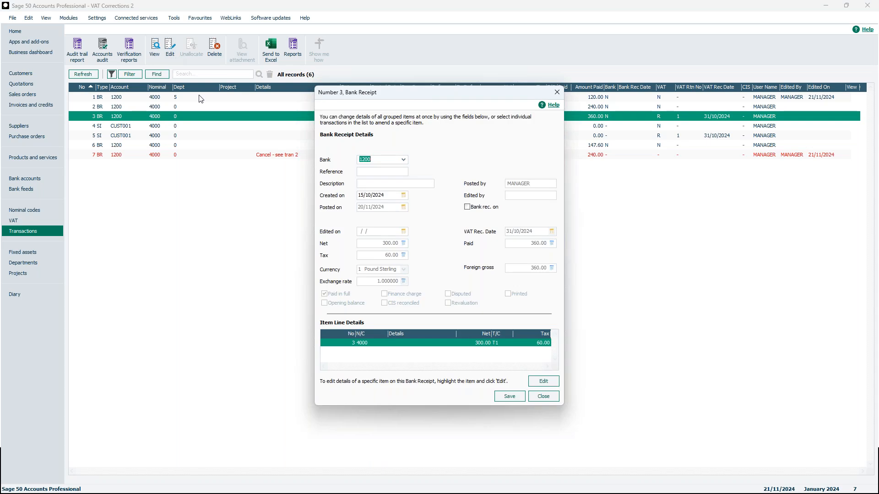
pyautogui.click(404, 196)
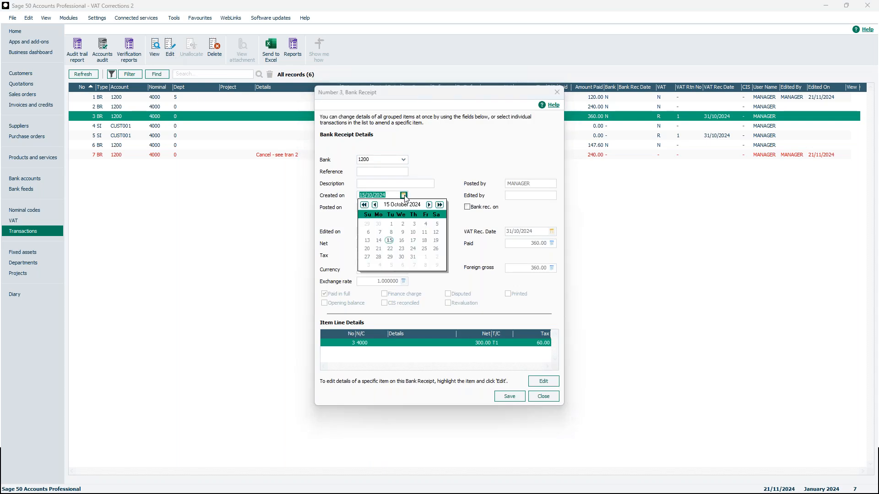
pyautogui.click(378, 249)
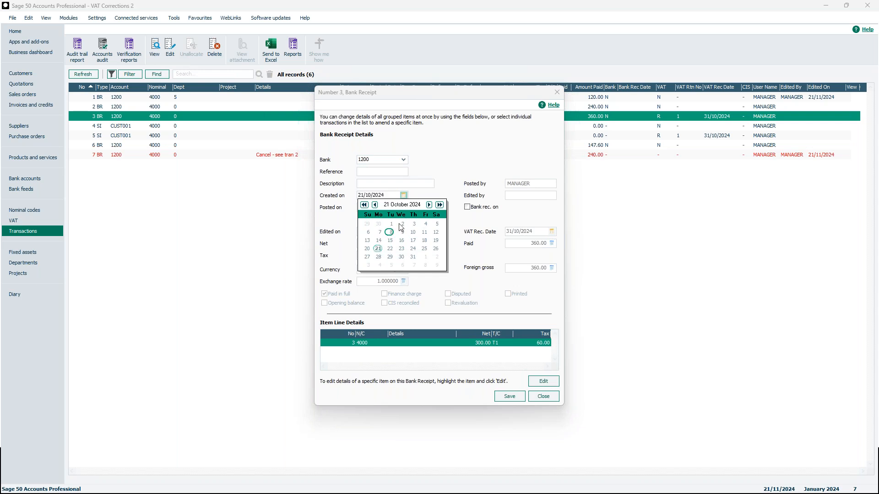
pyautogui.click(515, 401)
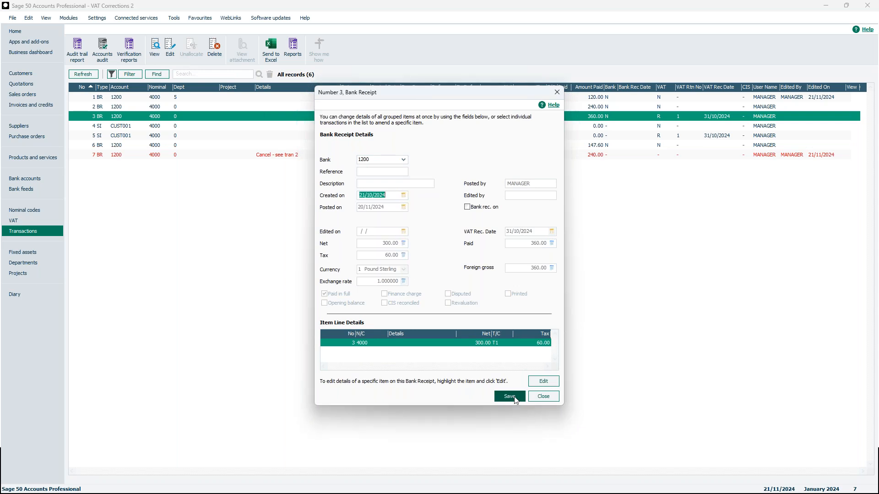
pyautogui.click(515, 401)
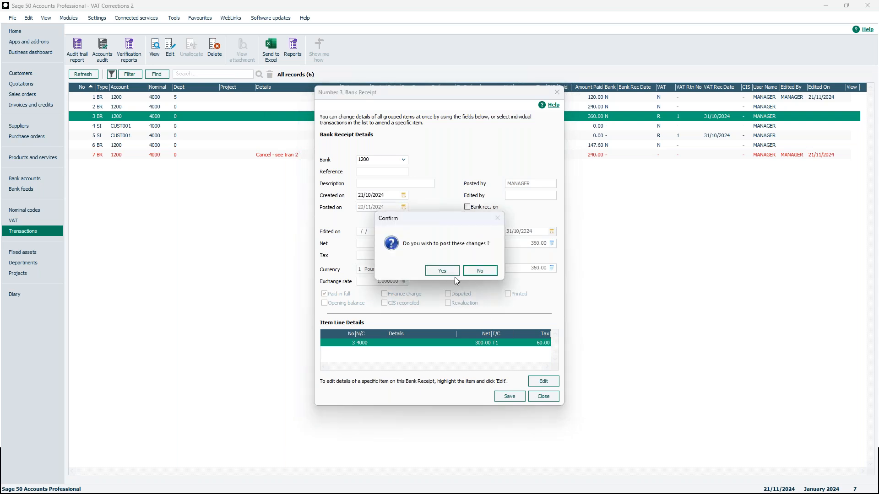
pyautogui.click(442, 271)
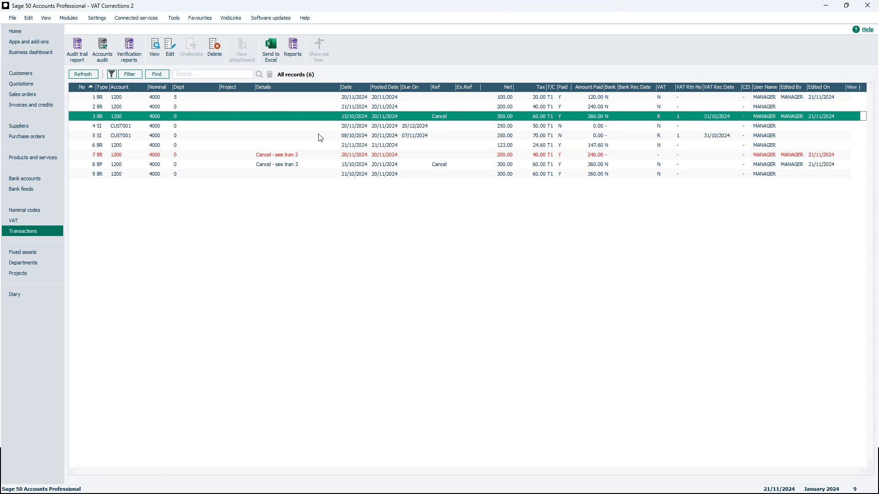
# Examine the original bank receipt number 3, its reversing entry number 8 and the replacement entry number 9
pyautogui.click(311, 167)
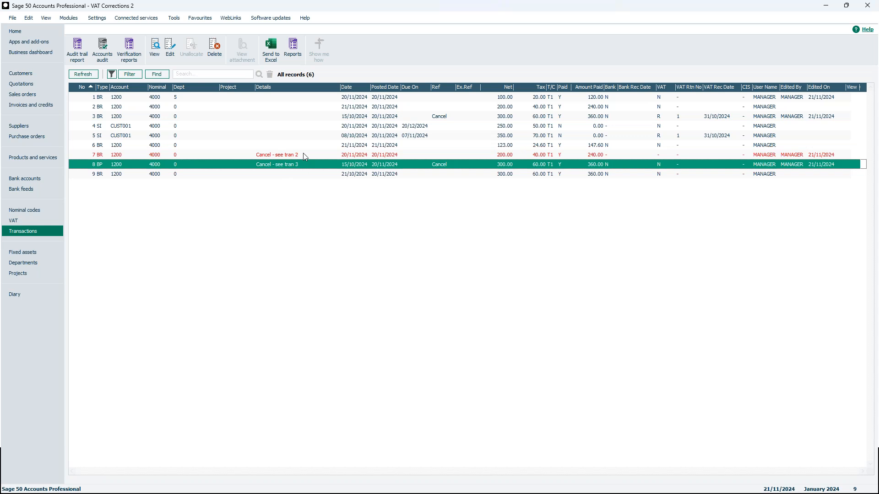
pyautogui.click(319, 118)
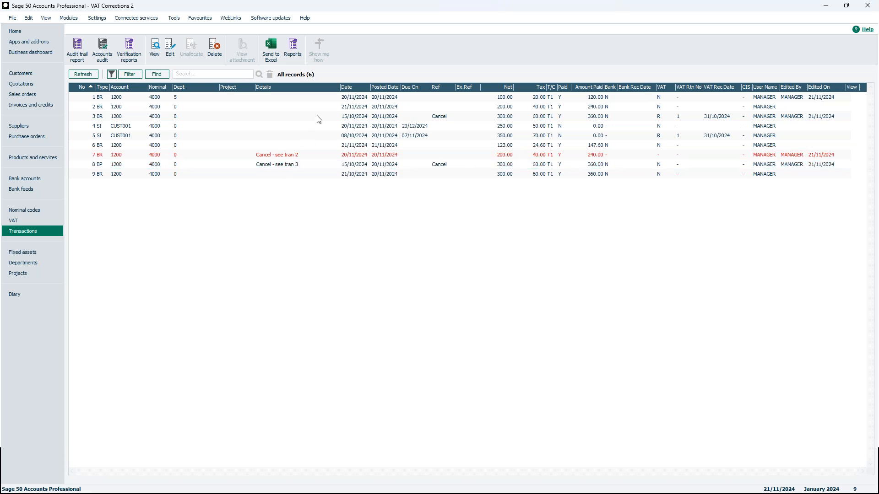
pyautogui.click(319, 166)
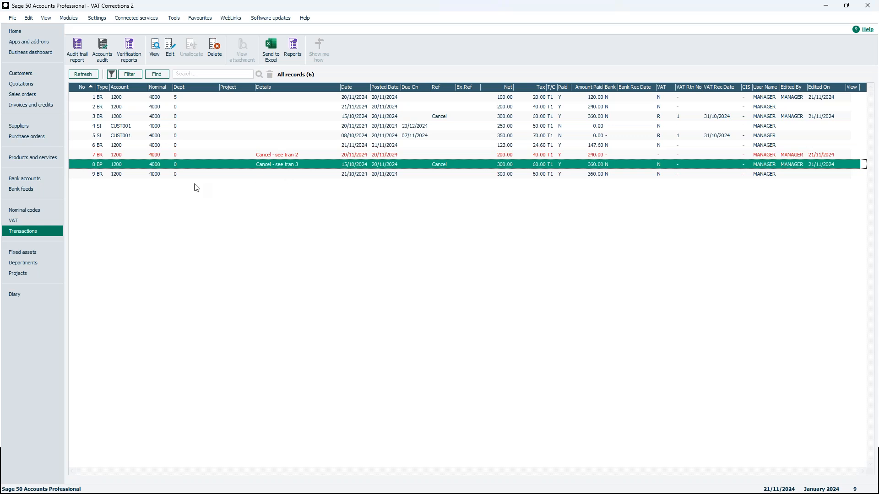
pyautogui.click(232, 177)
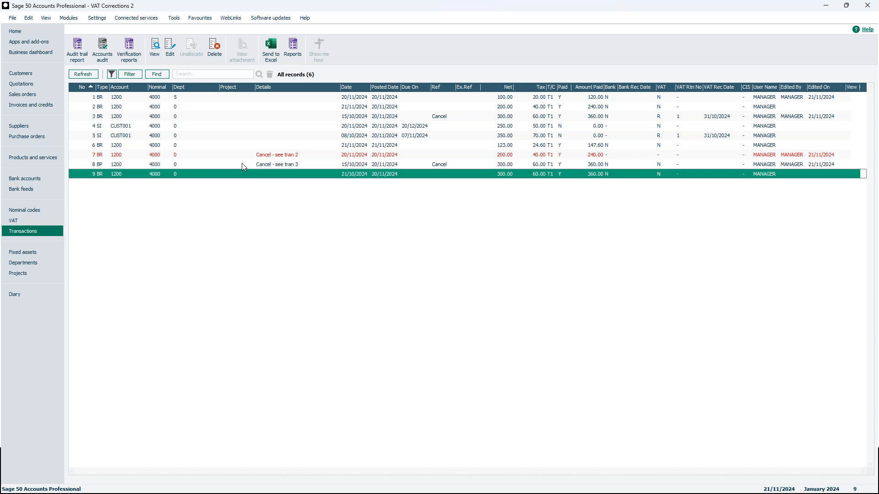
pyautogui.click(242, 163)
pyautogui.click(240, 171)
pyautogui.click(241, 171)
pyautogui.click(246, 168)
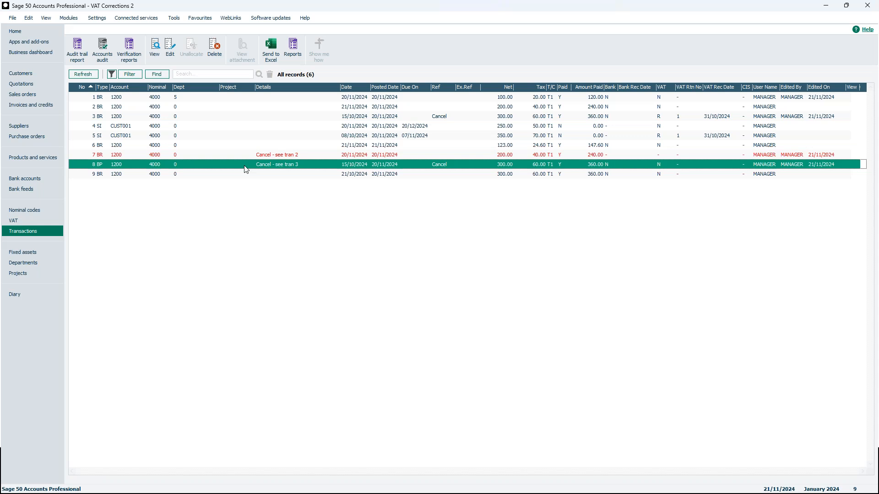
# Calculate a new VAT Return for the period 01/11/2024 - 30/11/2024
pyautogui.click(23, 222)
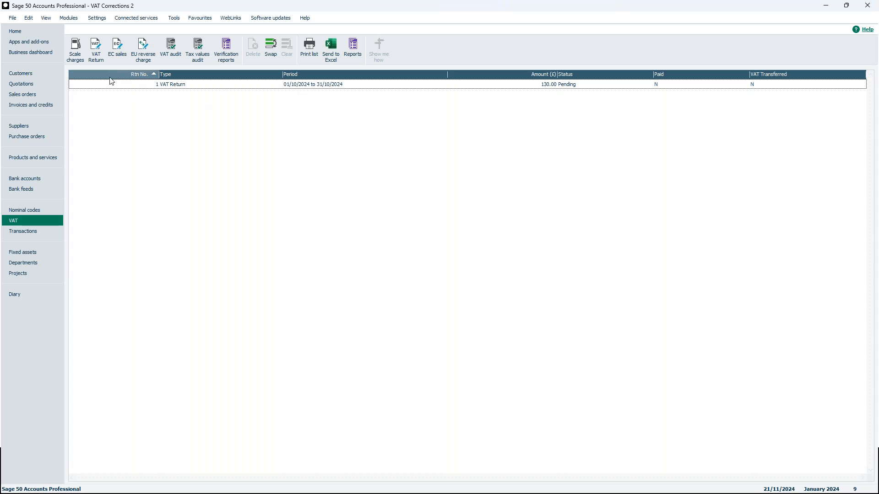
pyautogui.click(96, 49)
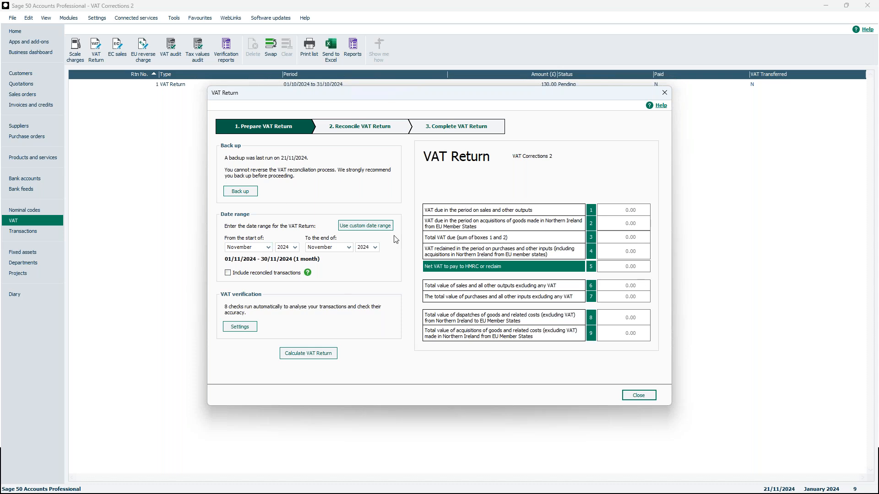
pyautogui.click(308, 354)
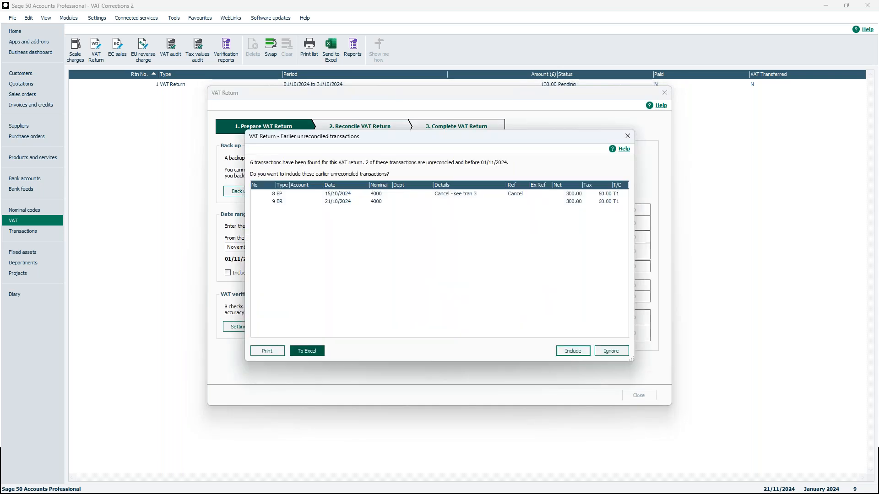
# Review the earlier unreconciled transactions 8 and 9 and include them in the November VAT Return
pyautogui.moveTo(388, 136); pyautogui.dragTo(574, 135)
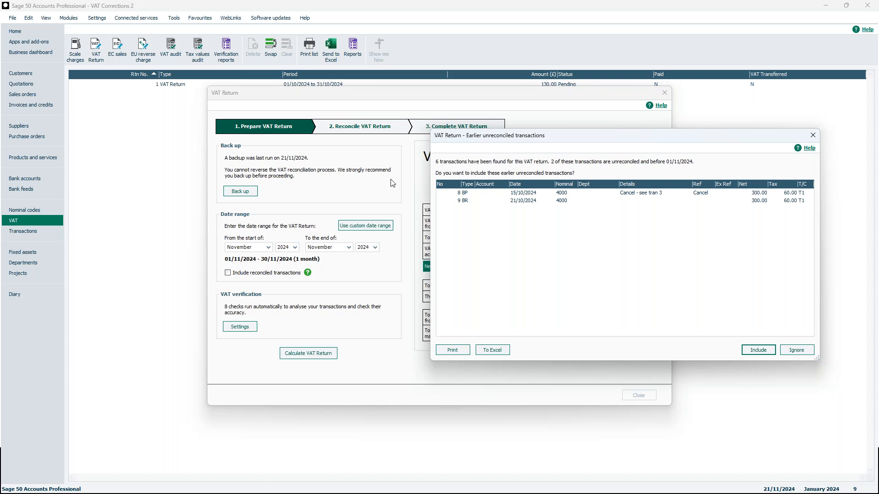
pyautogui.moveTo(571, 138); pyautogui.dragTo(373, 135)
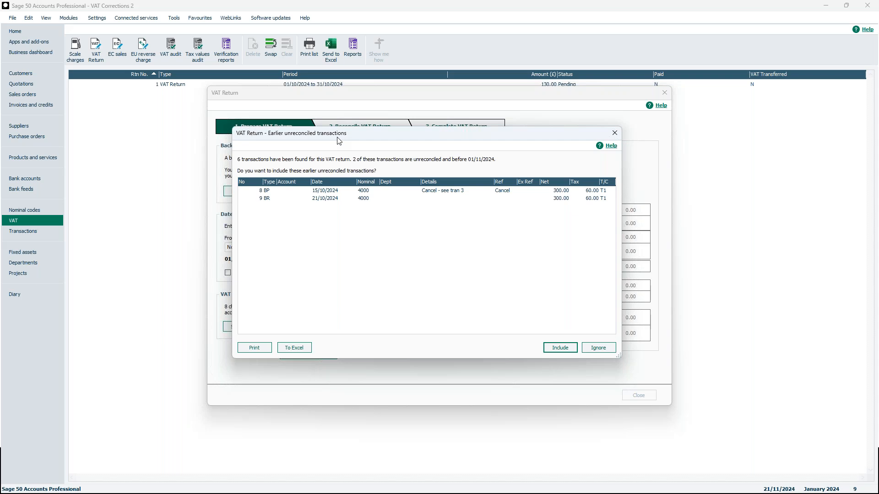
pyautogui.click(333, 192)
pyautogui.click(333, 200)
pyautogui.click(334, 192)
pyautogui.click(334, 198)
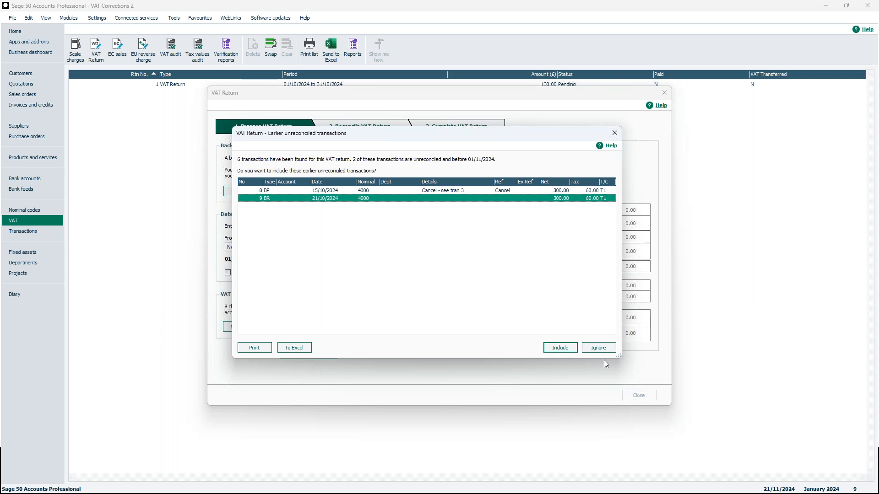
pyautogui.click(562, 349)
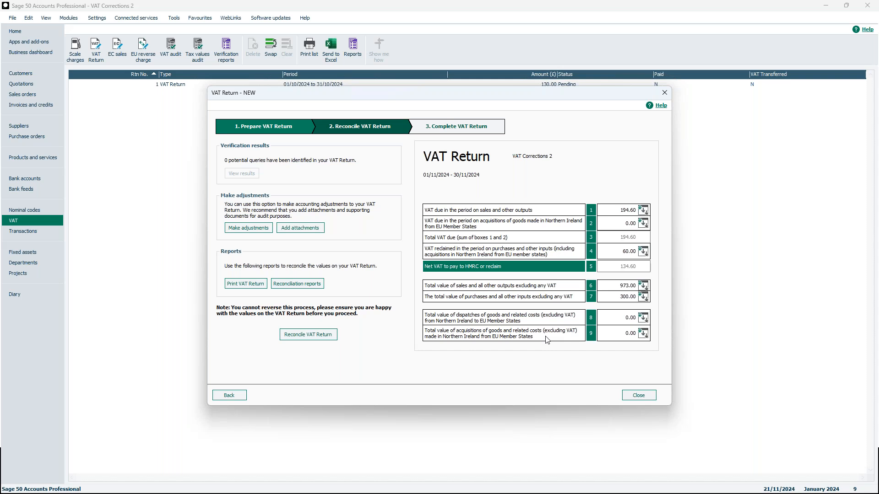
# Examine the transactions behind the T1 sales invoices value in box 1 of the VAT Return
pyautogui.click(644, 211)
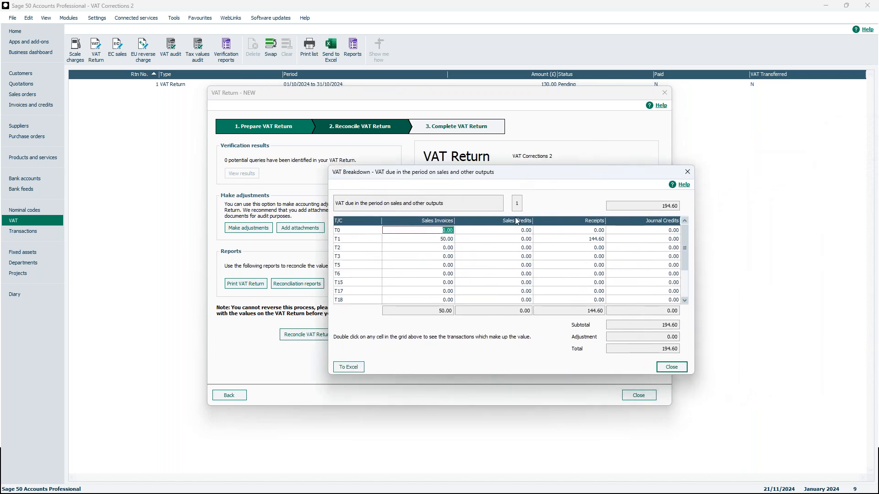
pyautogui.click(448, 240)
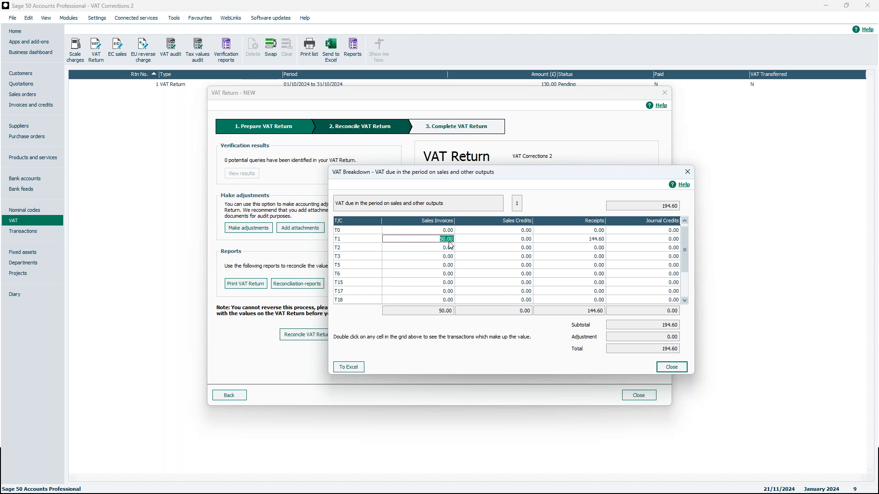
pyautogui.doubleClick(448, 241)
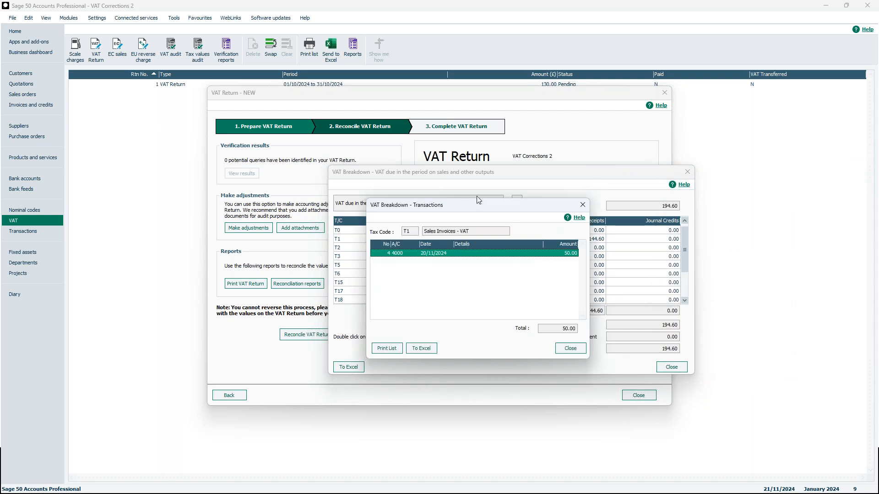
pyautogui.click(583, 205)
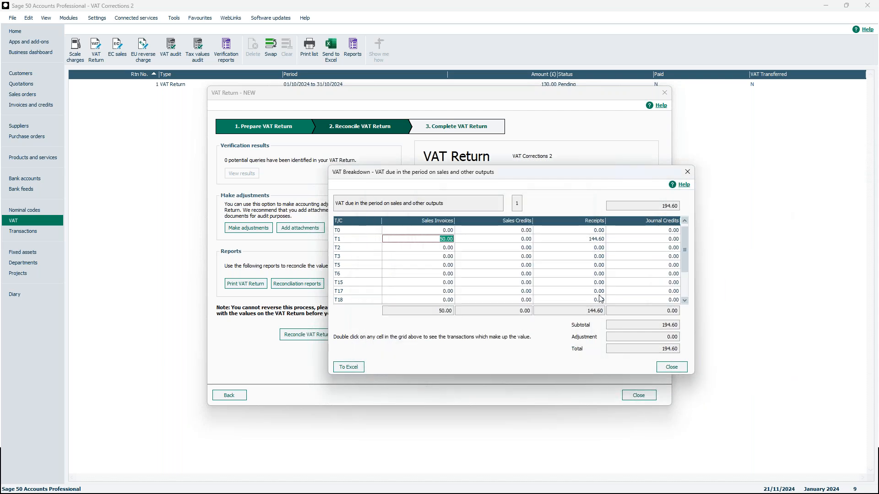
# Examine the transactions behind the T1 receipts value in box 1, checking replacement receipt number 9, and close the breakdown
pyautogui.click(596, 233)
pyautogui.click(596, 241)
pyautogui.doubleClick(597, 243)
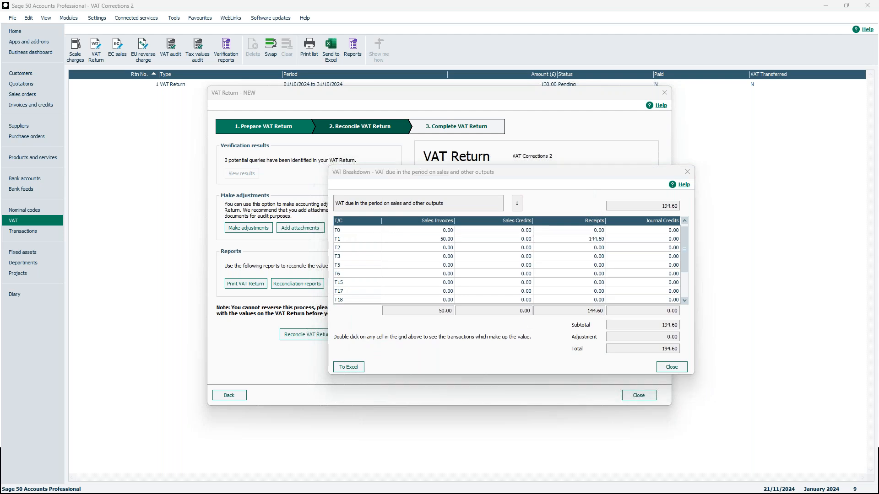
pyautogui.moveTo(655, 145); pyautogui.dragTo(426, 195)
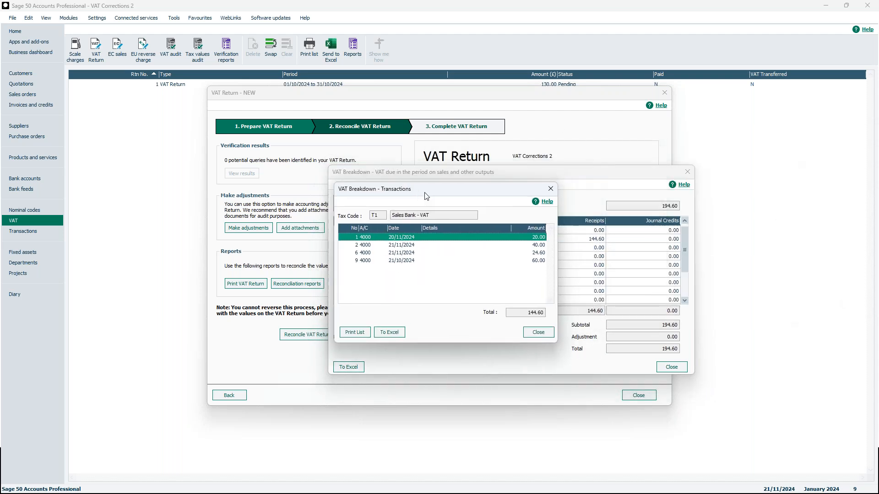
pyautogui.click(401, 261)
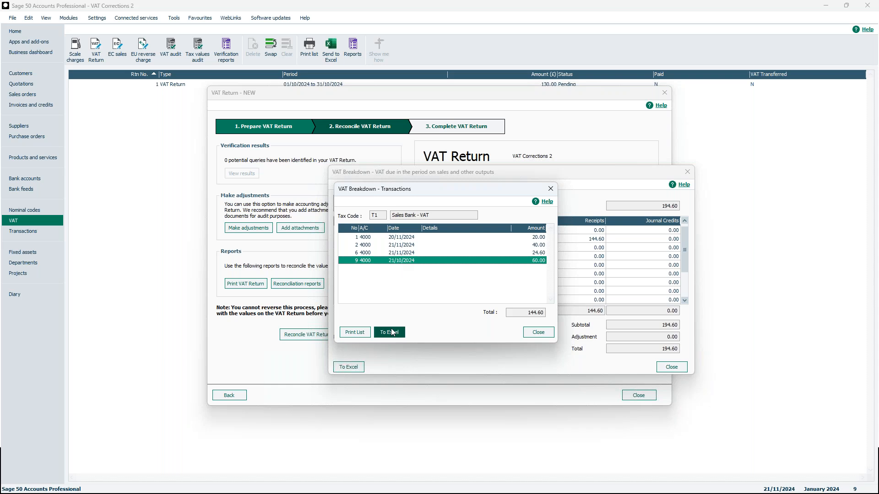
pyautogui.click(539, 333)
pyautogui.click(687, 173)
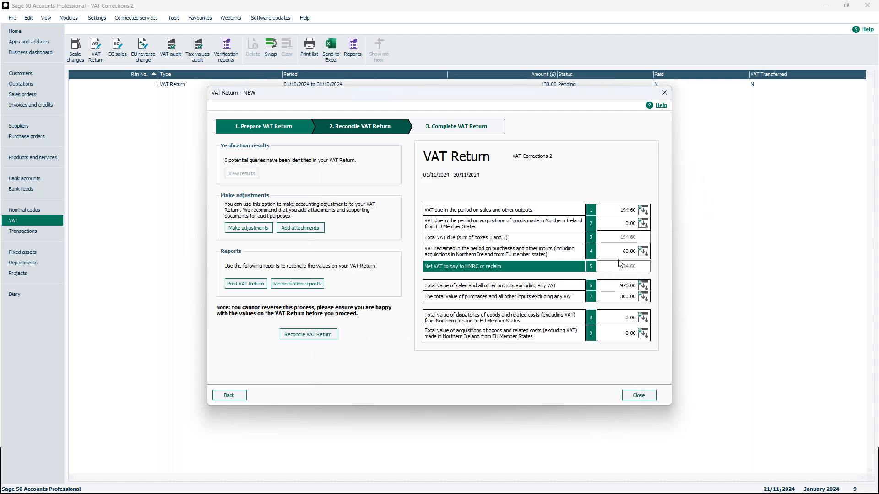
# Examine the transactions behind the T1 payments value in box 4, and close the VAT Return without reconciling it
pyautogui.click(643, 252)
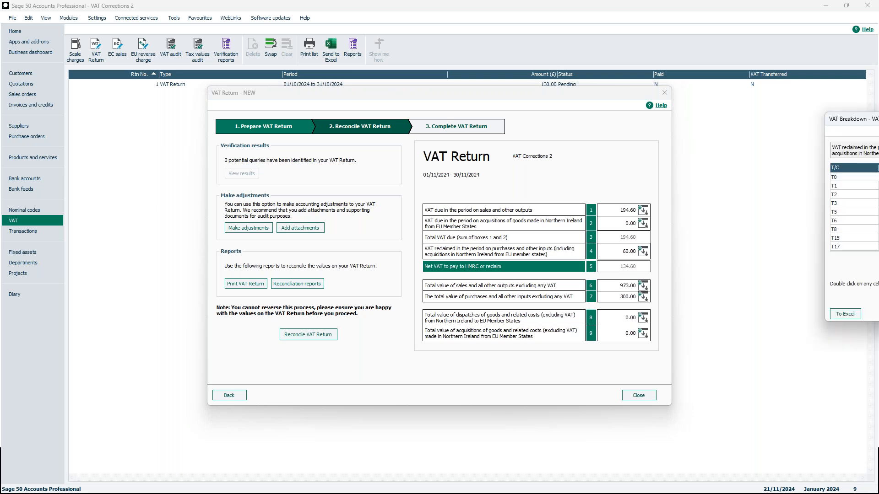
pyautogui.click(656, 253)
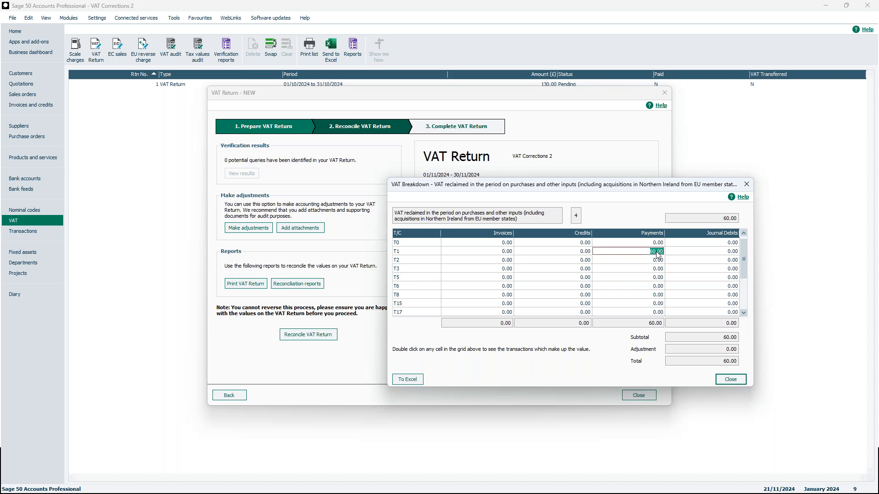
pyautogui.doubleClick(658, 252)
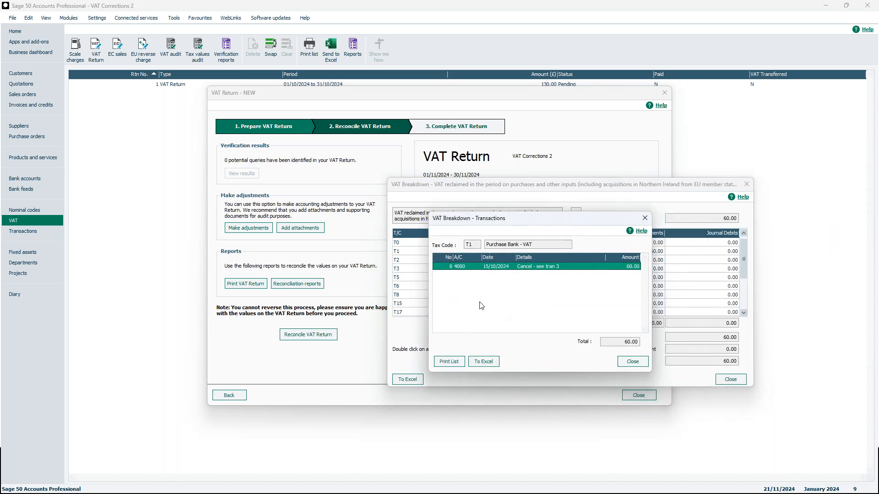
pyautogui.click(633, 362)
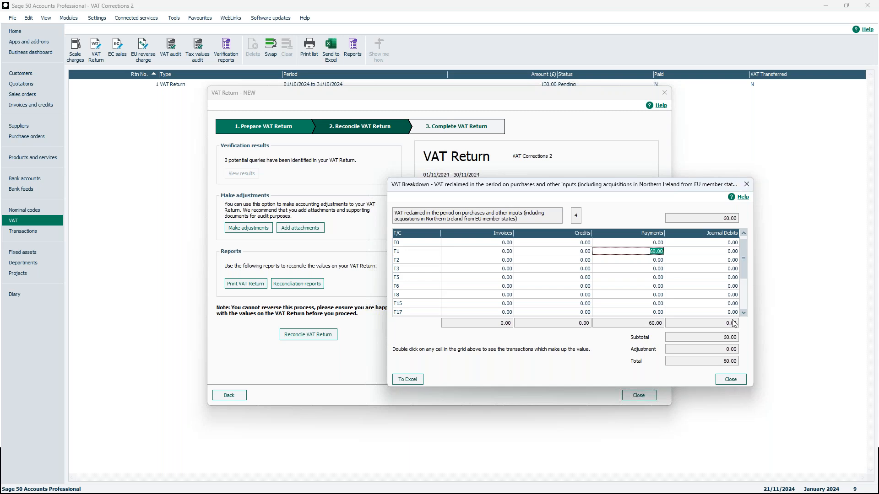
pyautogui.click(739, 382)
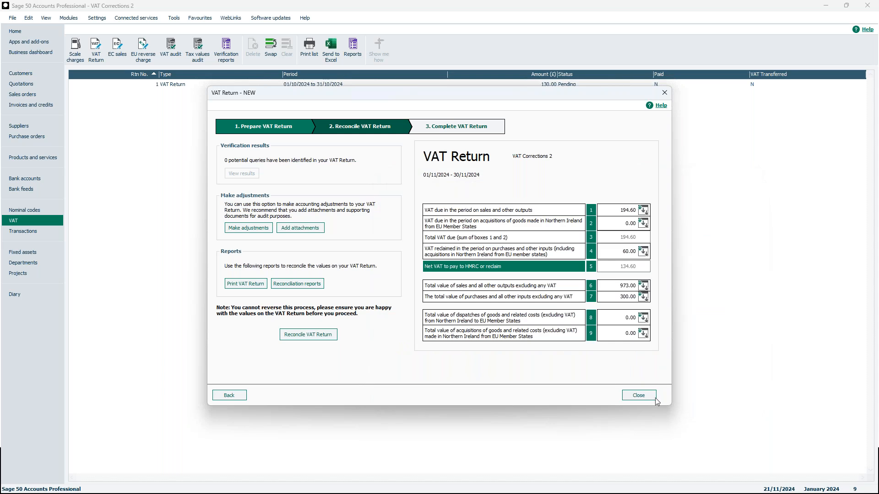
pyautogui.click(653, 401)
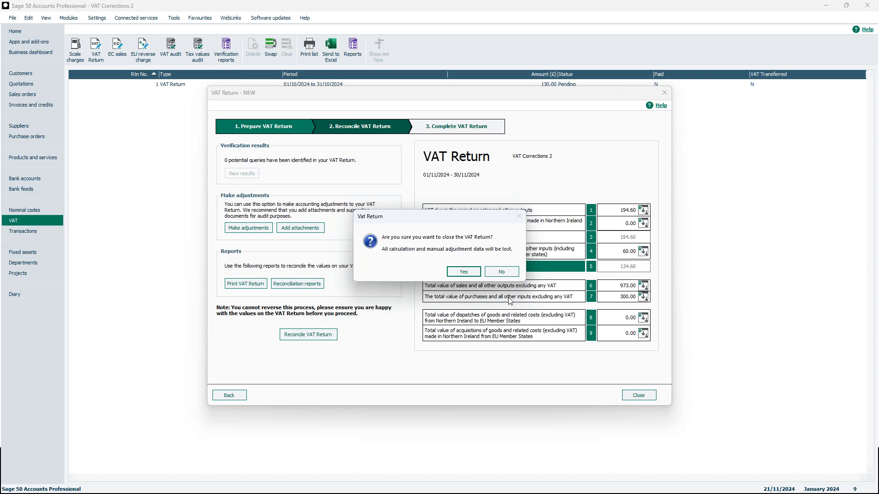
pyautogui.click(459, 273)
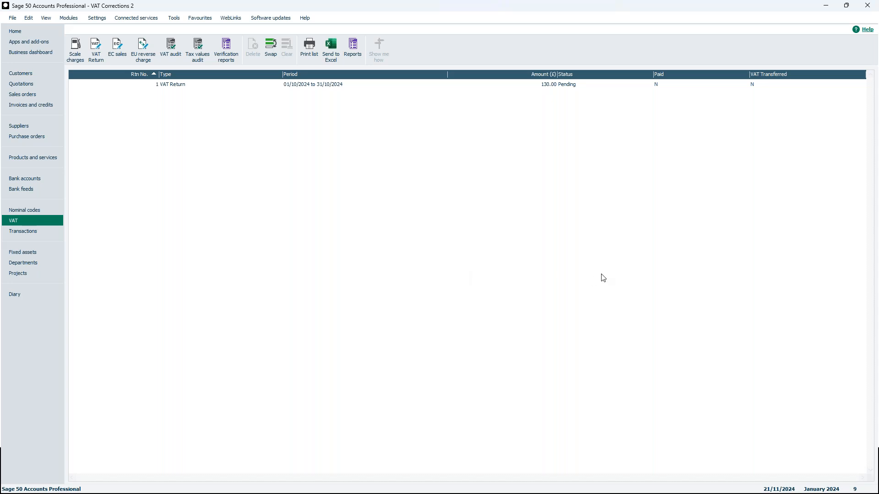
# Delete the non-reconciled sales invoice number 4 from the transactions list and confirm the deletion
pyautogui.click(58, 83)
pyautogui.click(28, 233)
pyautogui.click(116, 129)
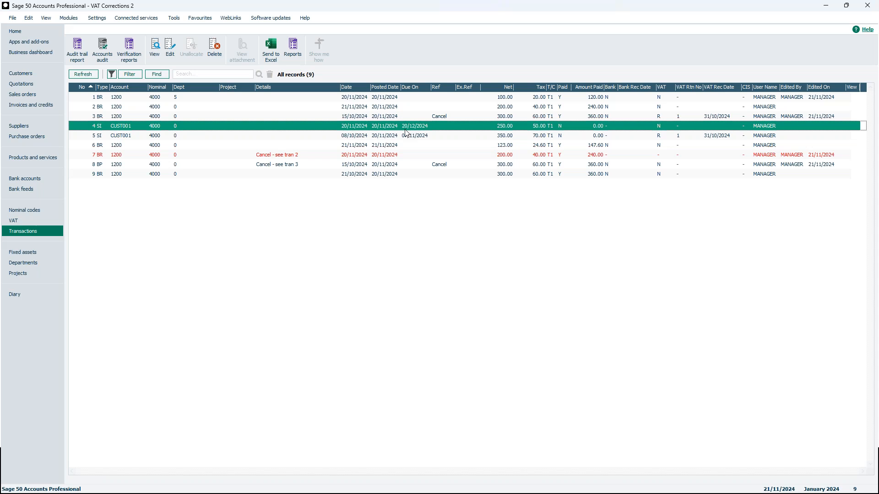
pyautogui.click(214, 57)
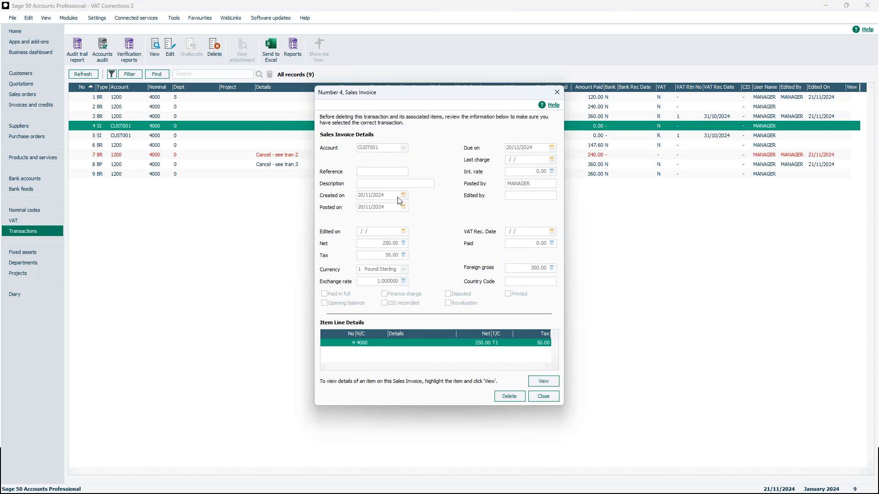
pyautogui.click(514, 402)
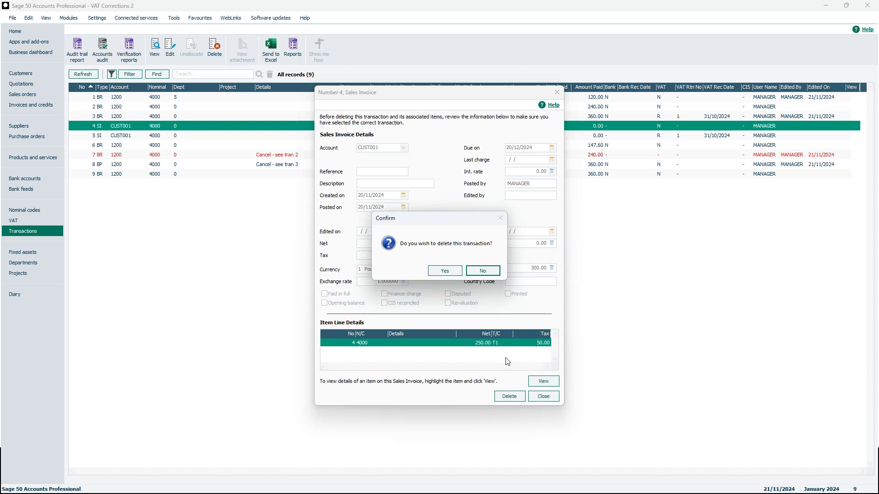
pyautogui.click(451, 273)
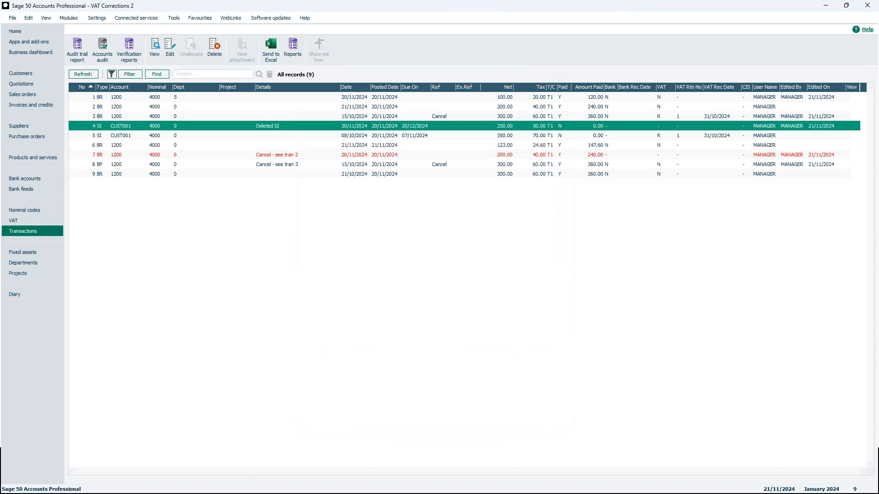
# Compare the deleted sales invoice number 4 with the VAT-reconciled sales invoice number 5 in the transactions list
pyautogui.click(275, 138)
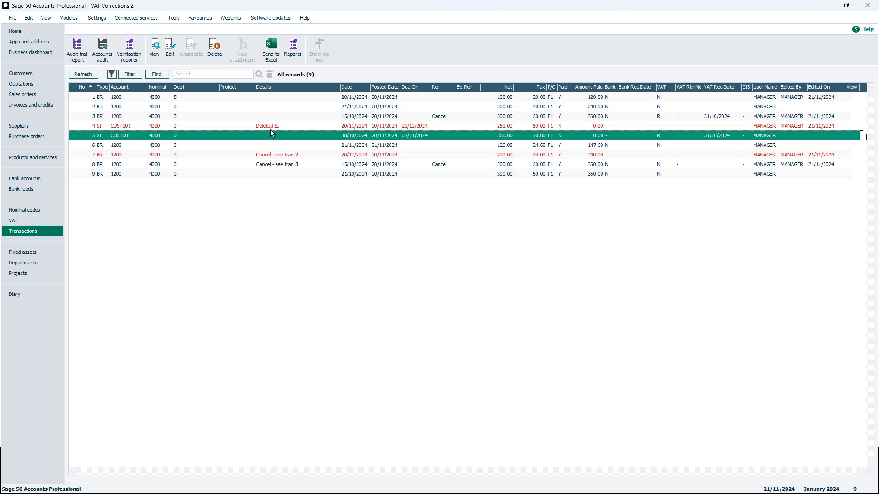
pyautogui.click(271, 129)
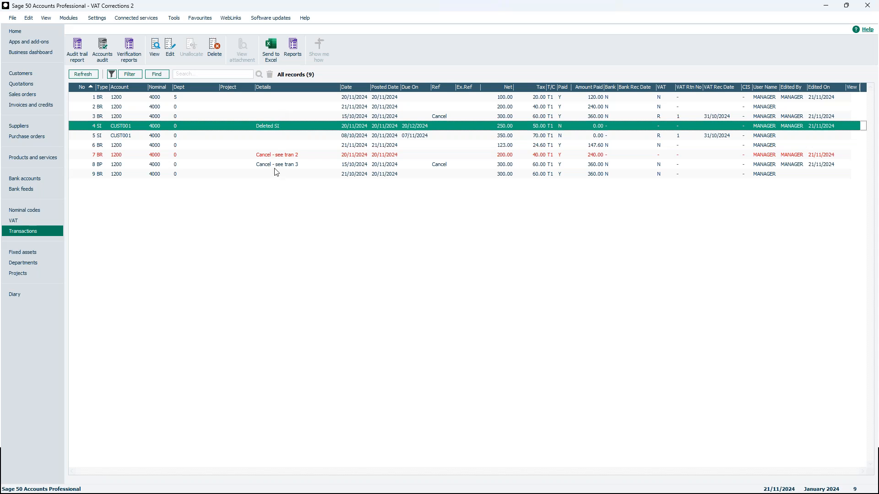
pyautogui.click(281, 135)
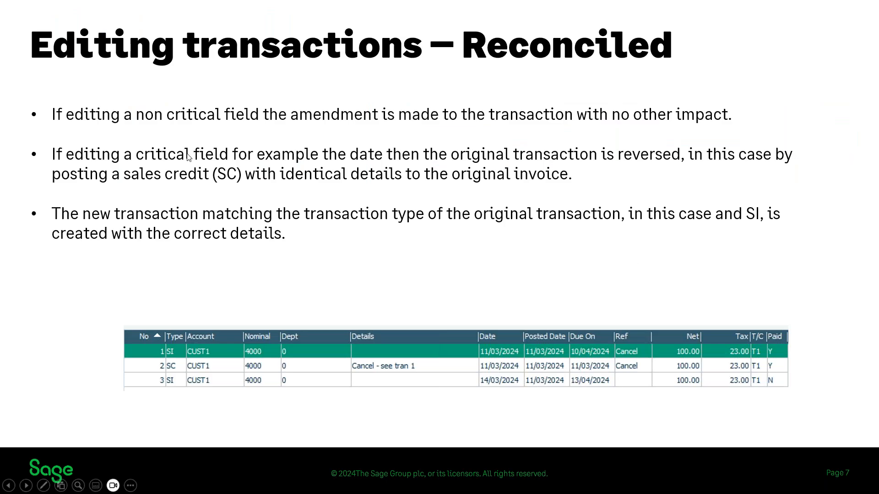
pyautogui.press('Right')
pyautogui.press('Right')
pyautogui.press('Right')
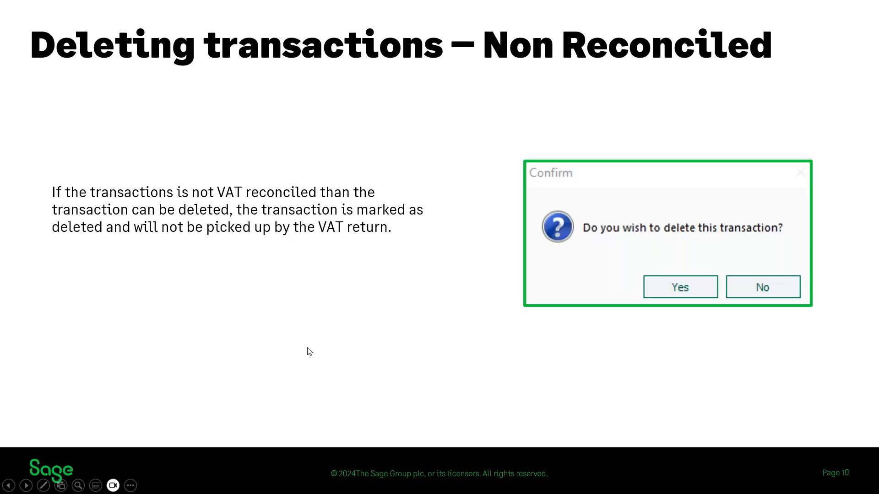
pyautogui.press('Right')
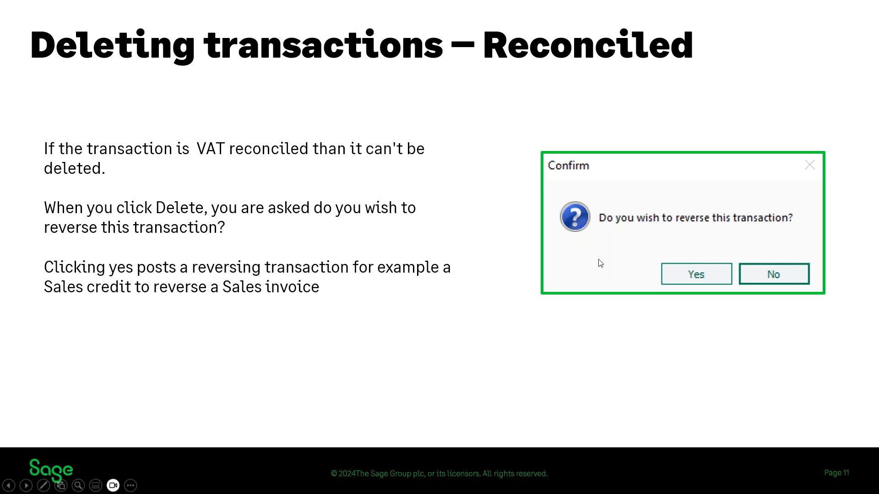
# Return to Sage 50 and delete the VAT-reconciled sales invoice number 5, confirming its reversal
pyautogui.hotkey('alt', 'Tab')
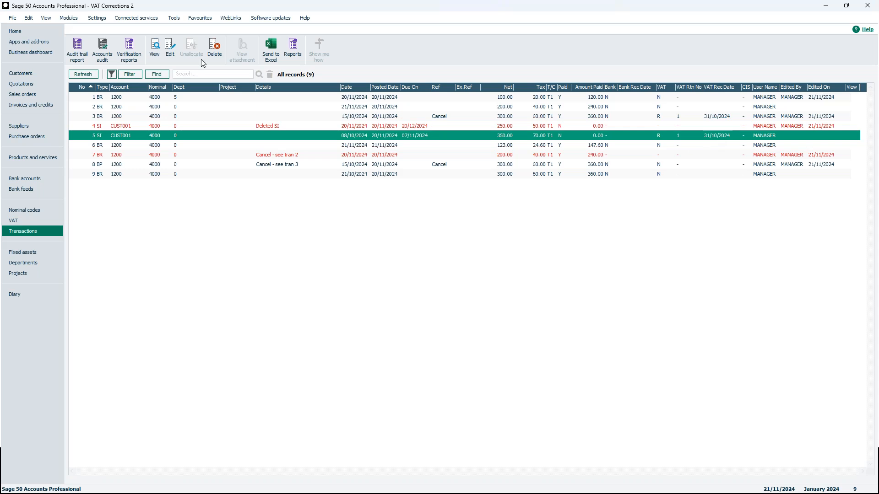
pyautogui.click(215, 50)
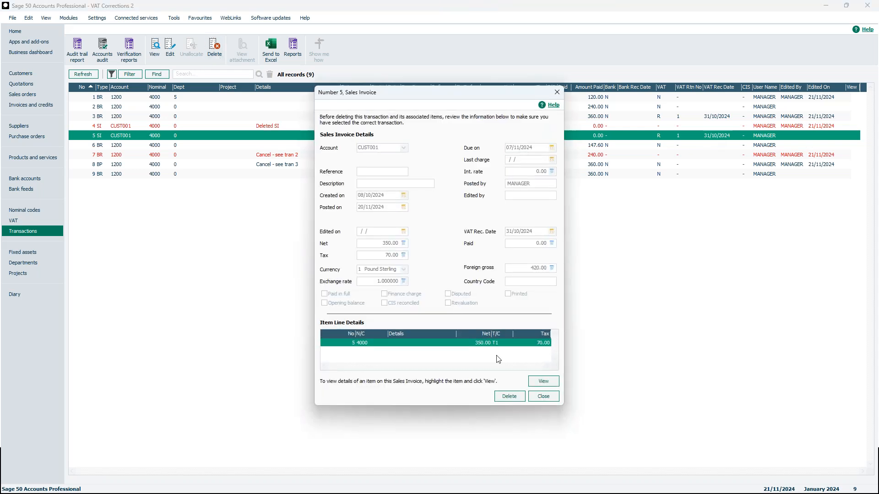
pyautogui.click(510, 396)
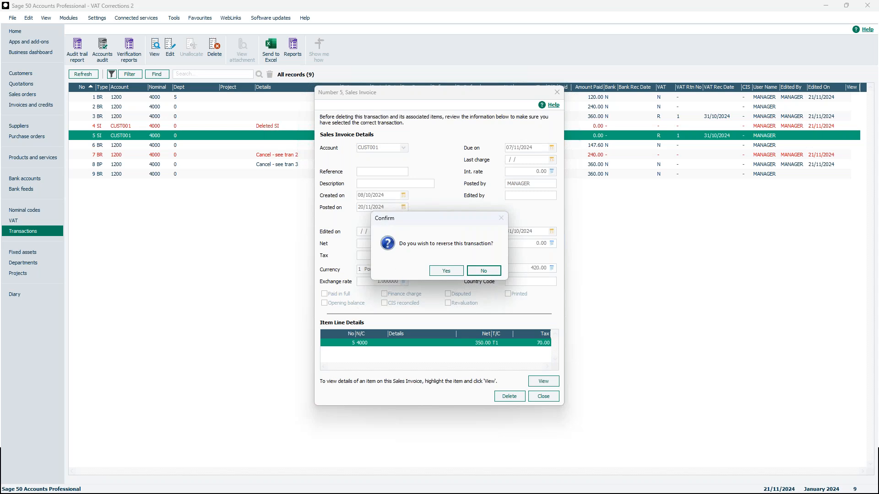
pyautogui.click(445, 271)
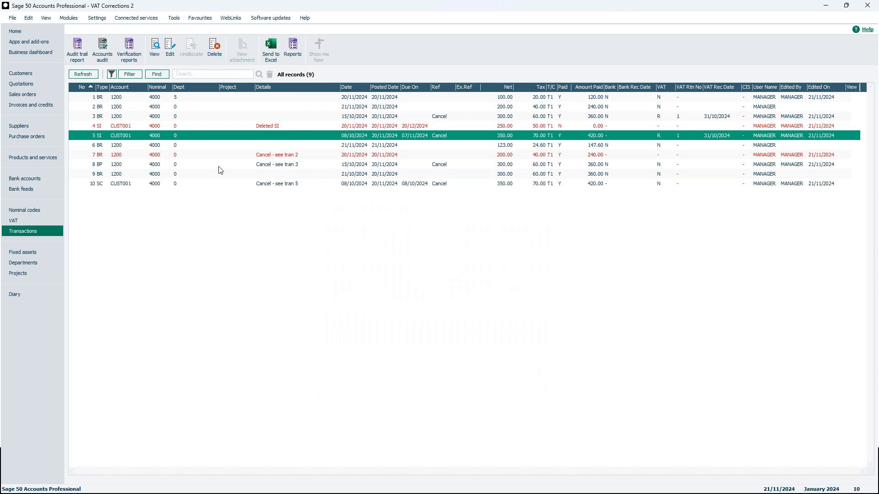
# Calculate the VAT Return for November 2024, including the earlier unreconciled transactions
pyautogui.click(98, 145)
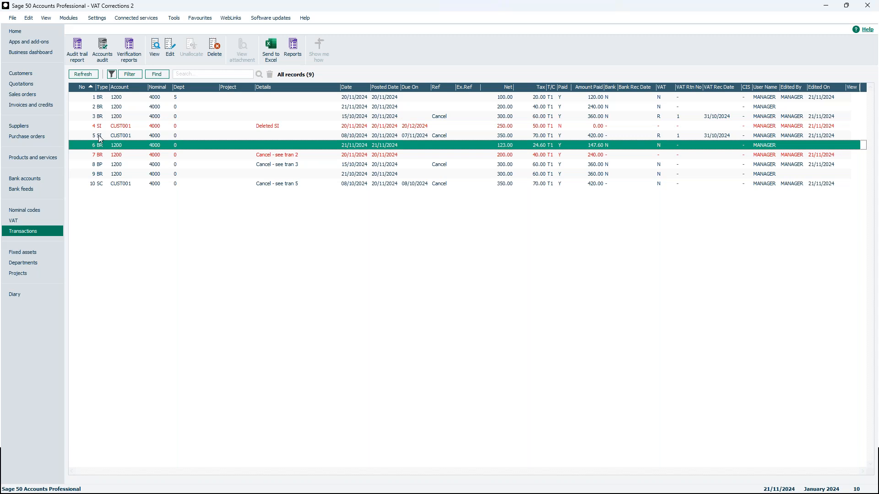
pyautogui.click(114, 187)
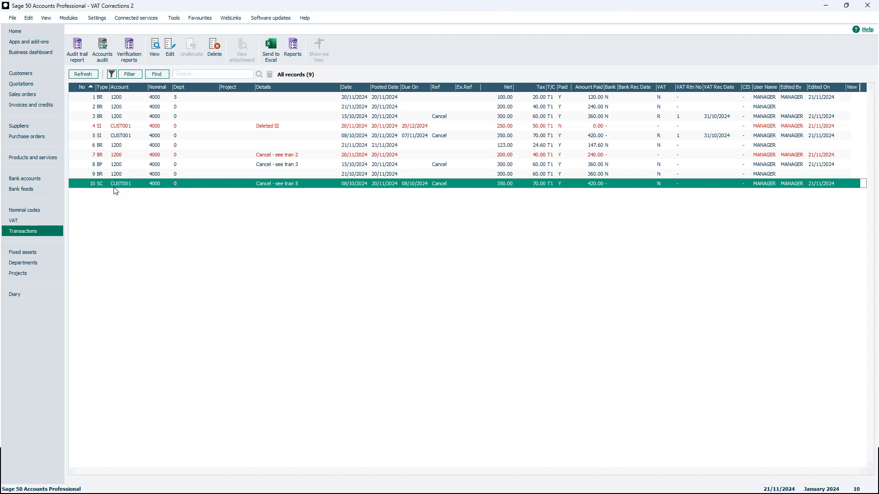
pyautogui.click(42, 222)
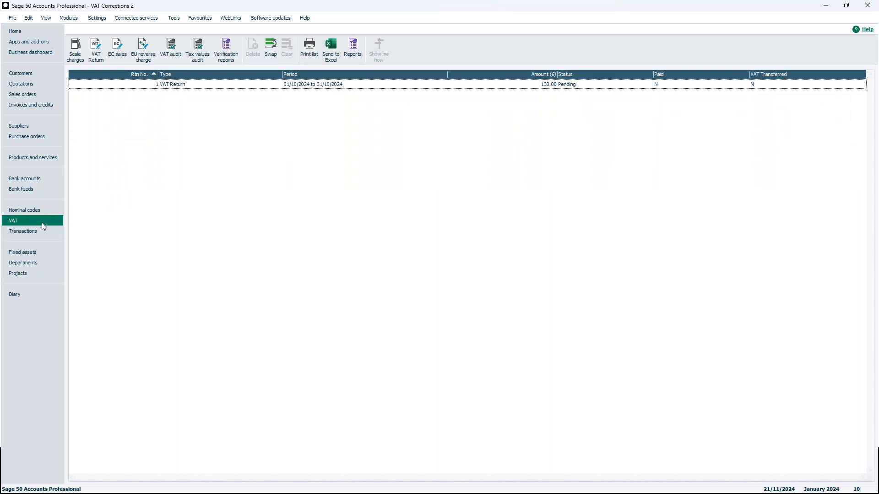
pyautogui.click(95, 48)
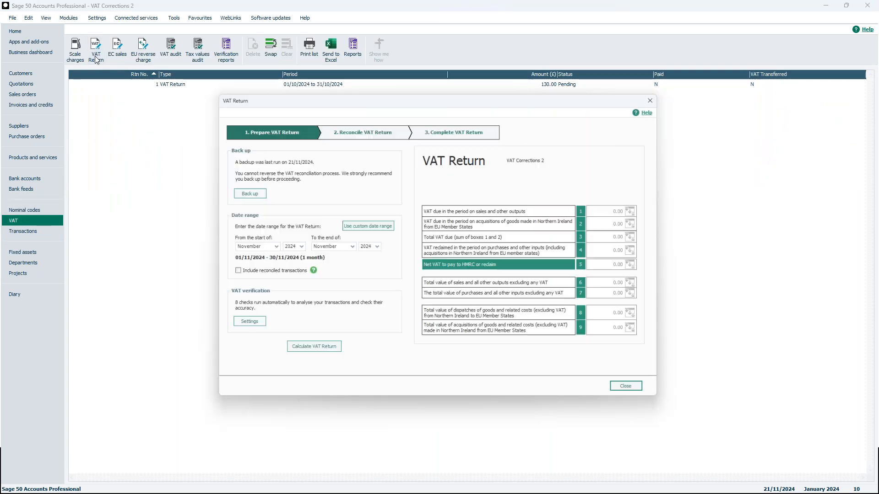
pyautogui.click(319, 353)
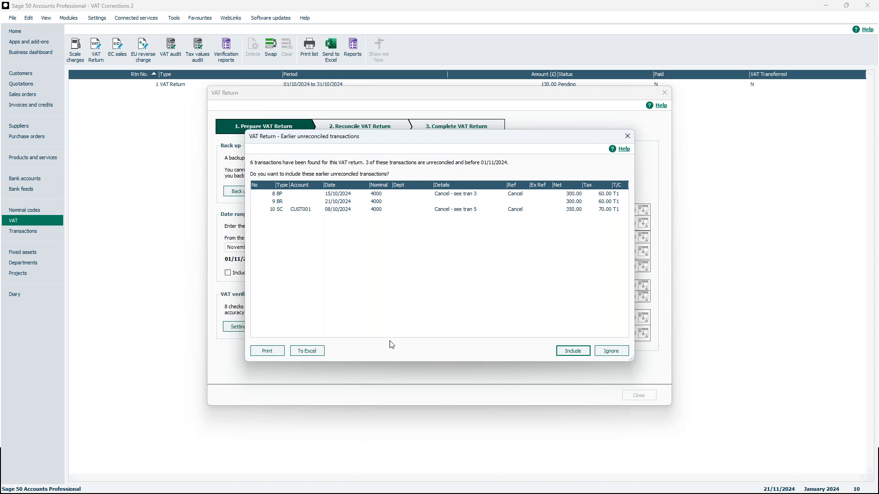
pyautogui.click(590, 211)
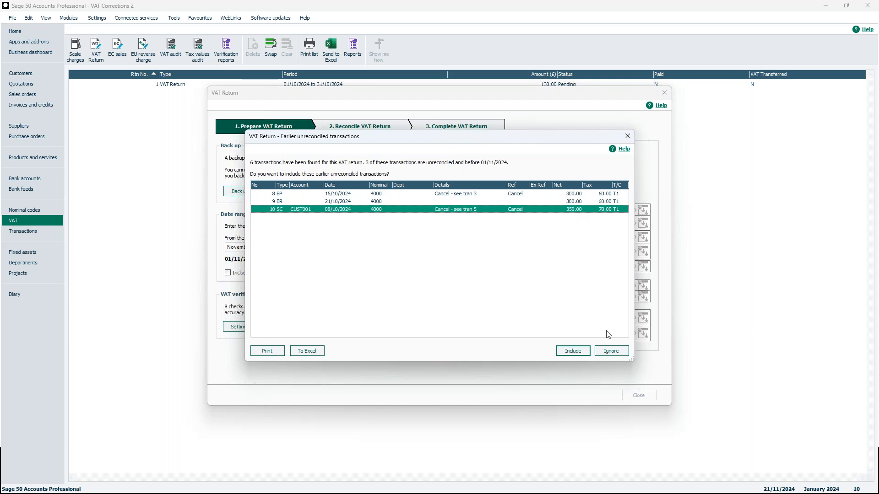
pyautogui.click(579, 354)
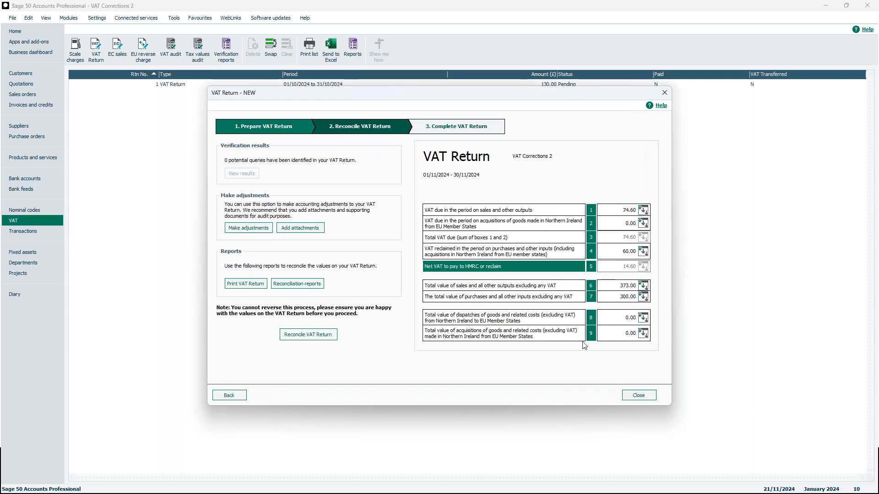
# Examine the transactions behind the T1 sales credits value in box 1 of the VAT Return, and close the breakdown
pyautogui.click(643, 211)
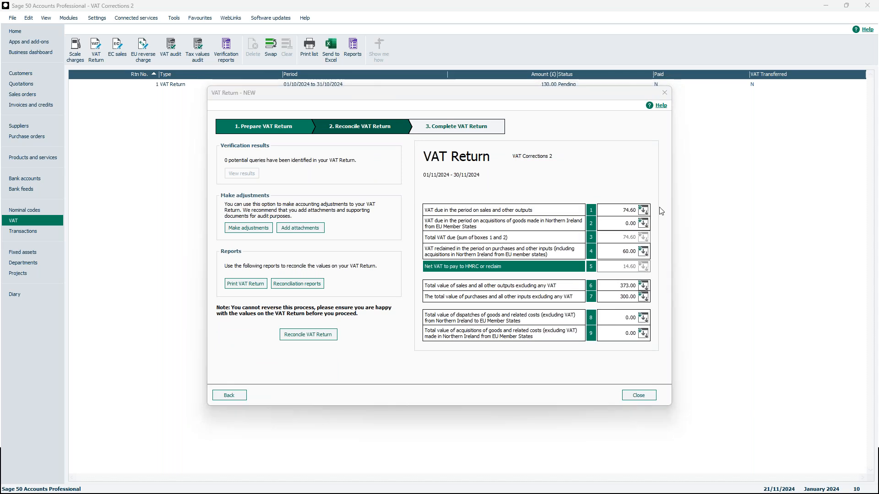
pyautogui.moveTo(796, 123); pyautogui.dragTo(447, 159)
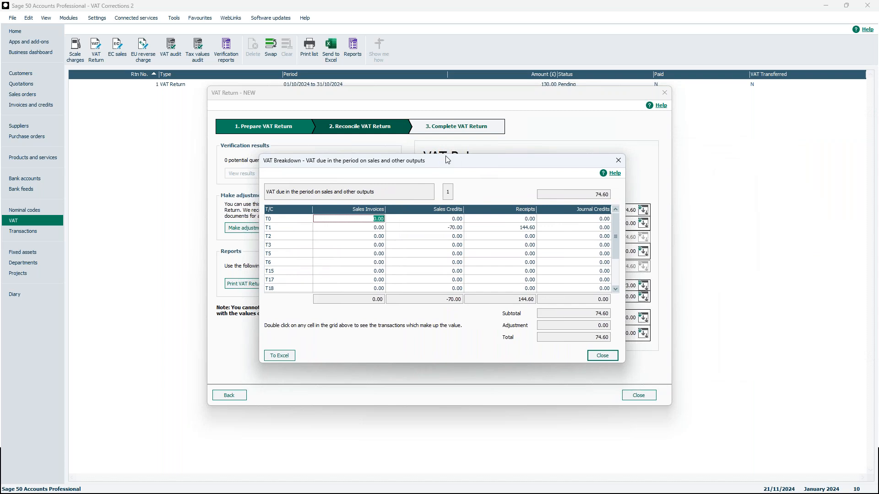
pyautogui.click(453, 229)
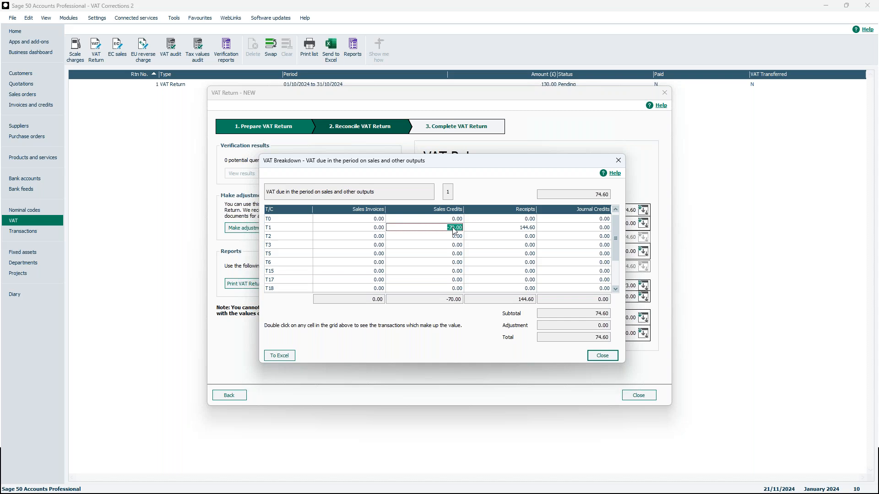
pyautogui.doubleClick(455, 229)
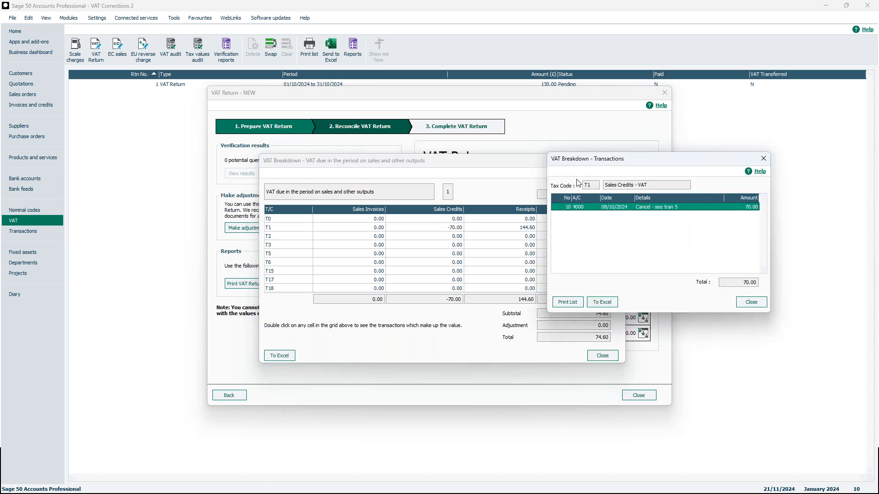
pyautogui.moveTo(647, 161); pyautogui.dragTo(567, 185)
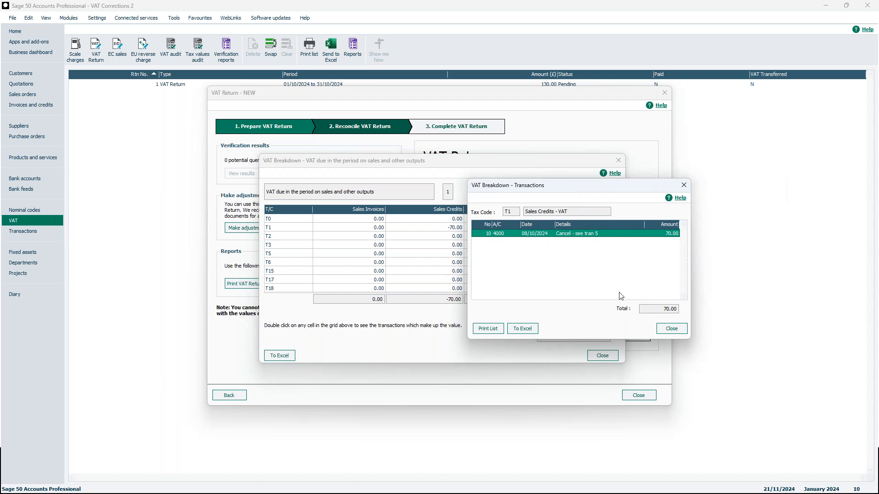
pyautogui.click(671, 329)
pyautogui.click(602, 356)
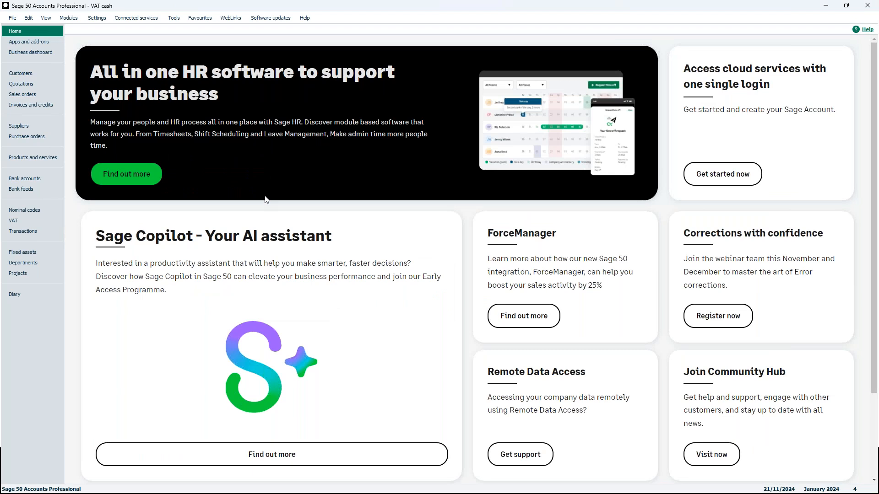
# Open the transactions list of the VAT cash company and compare the VAT-reconciled sales receipt number 3 with sales invoice number 1
pyautogui.click(26, 231)
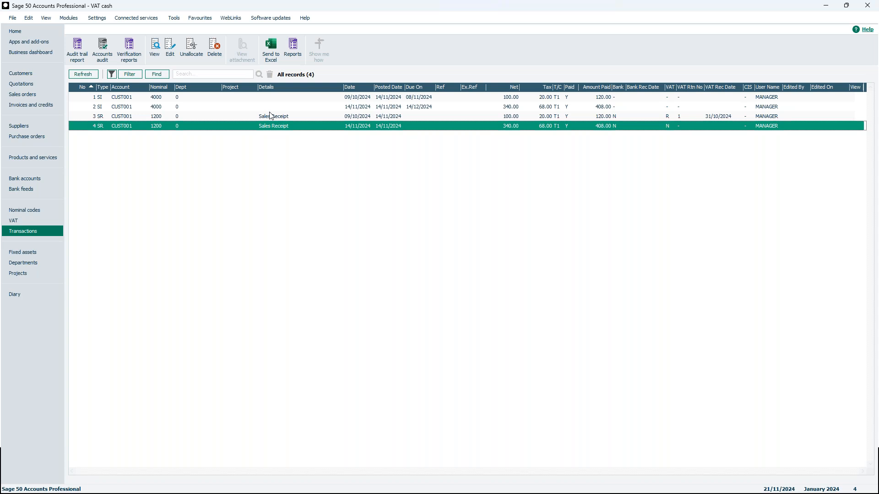
pyautogui.click(195, 117)
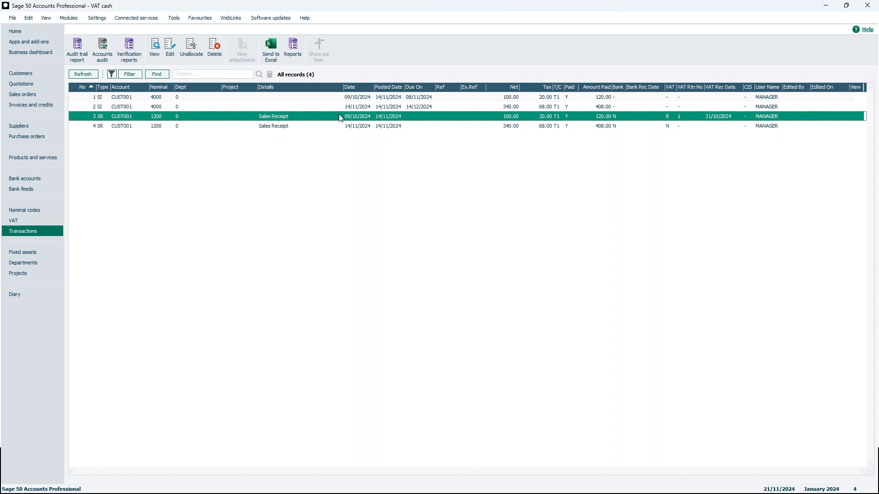
pyautogui.click(443, 101)
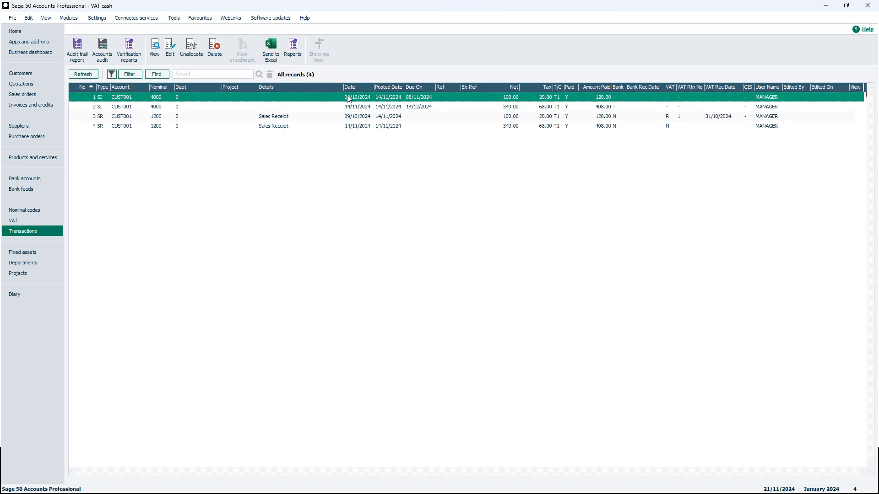
# Try to change the created-on date of sales invoice number 1 to 10/10/2024 and post it, and close the invoice
pyautogui.click(172, 51)
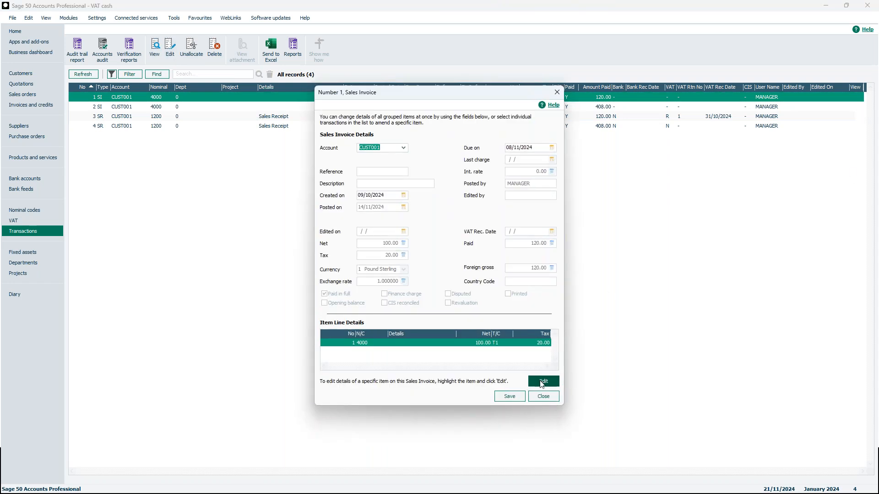
pyautogui.click(403, 196)
pyautogui.click(412, 232)
pyautogui.click(509, 396)
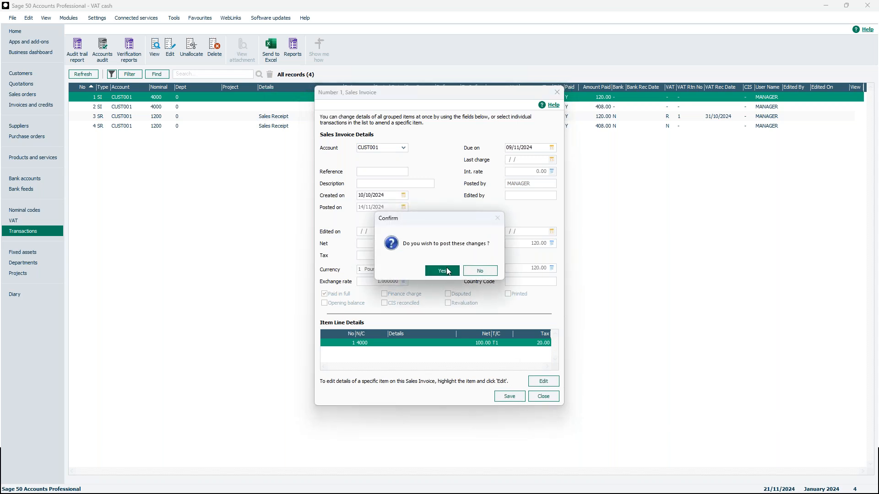
pyautogui.click(445, 269)
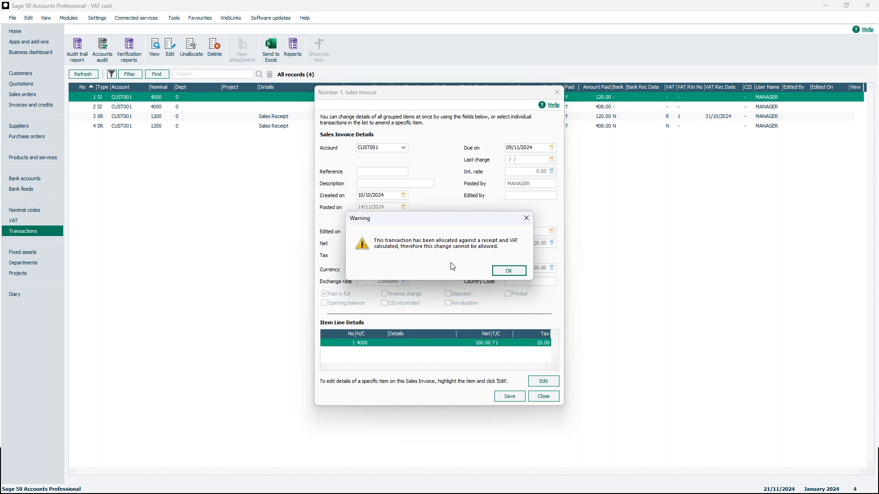
pyautogui.click(526, 219)
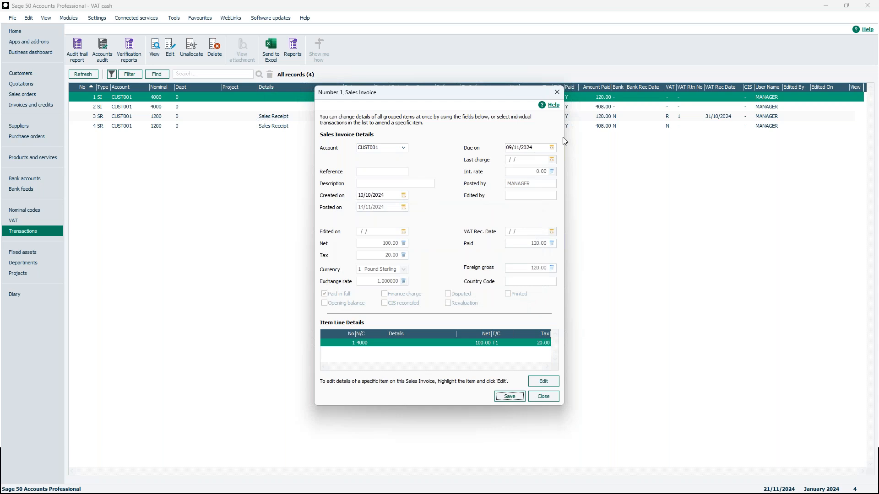
pyautogui.click(557, 93)
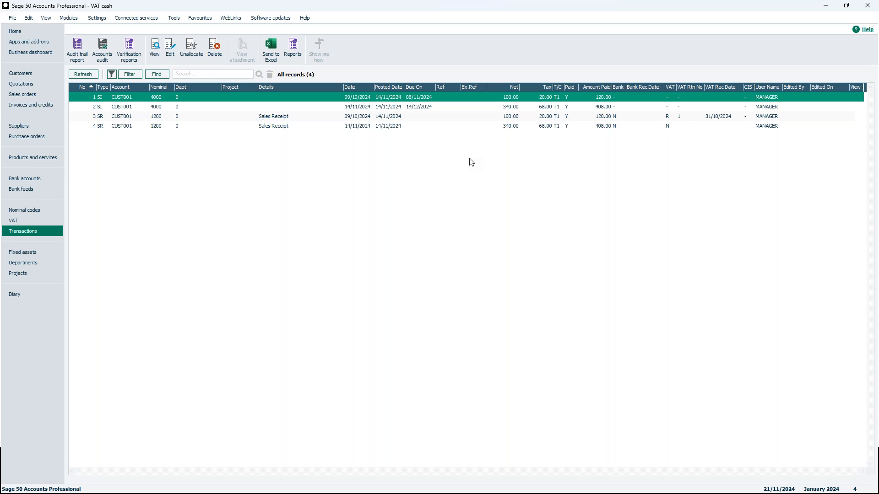
# Try to delete sales invoice number 1 from the VAT cash company's transactions list, and close its details
pyautogui.click(281, 118)
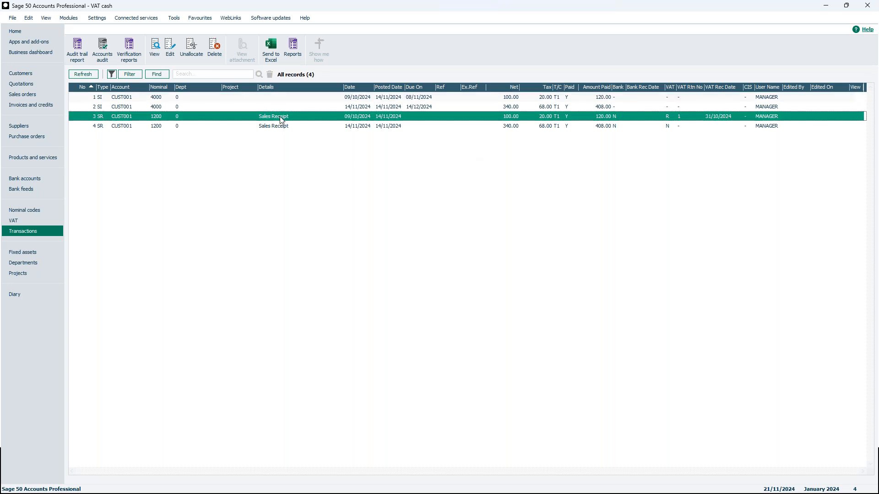
pyautogui.click(181, 98)
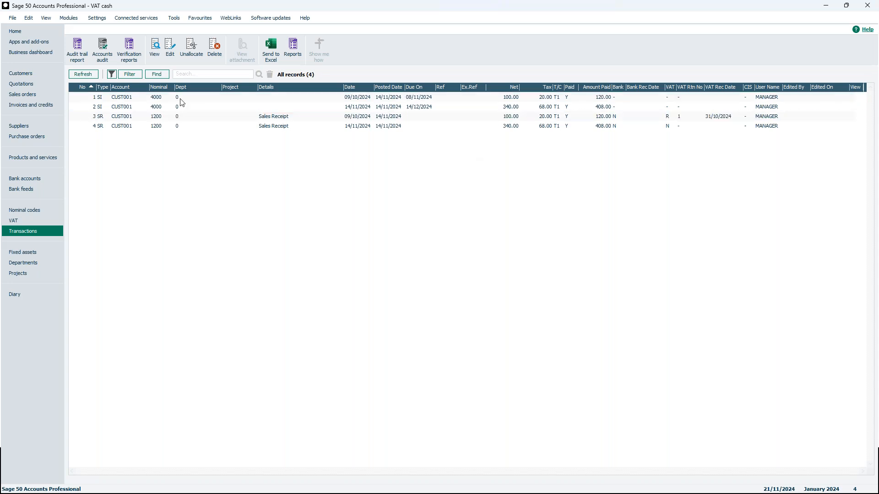
pyautogui.click(216, 47)
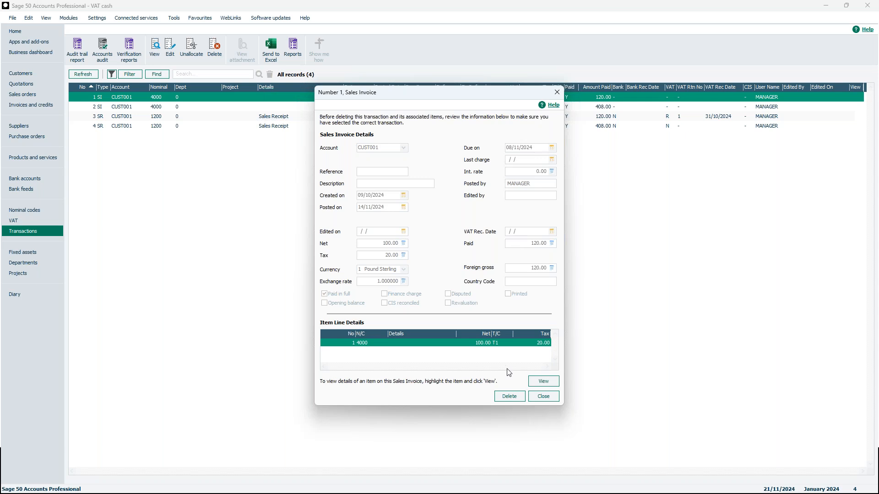
pyautogui.click(515, 396)
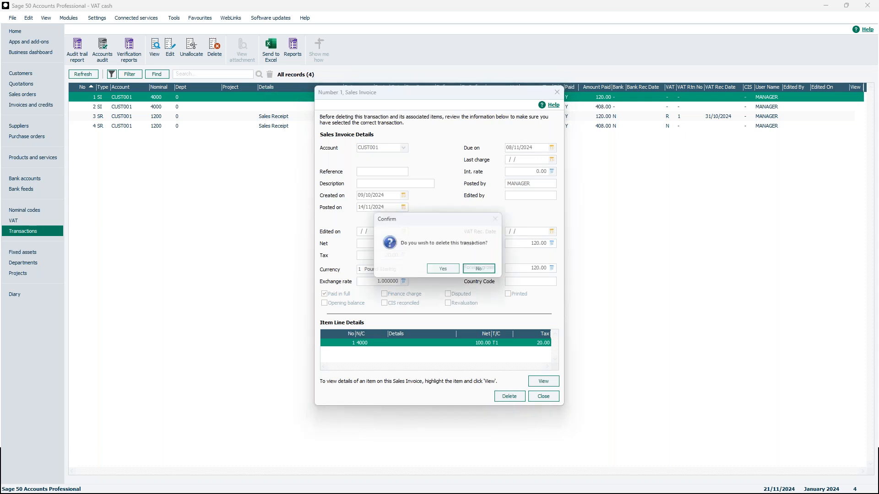
pyautogui.click(446, 272)
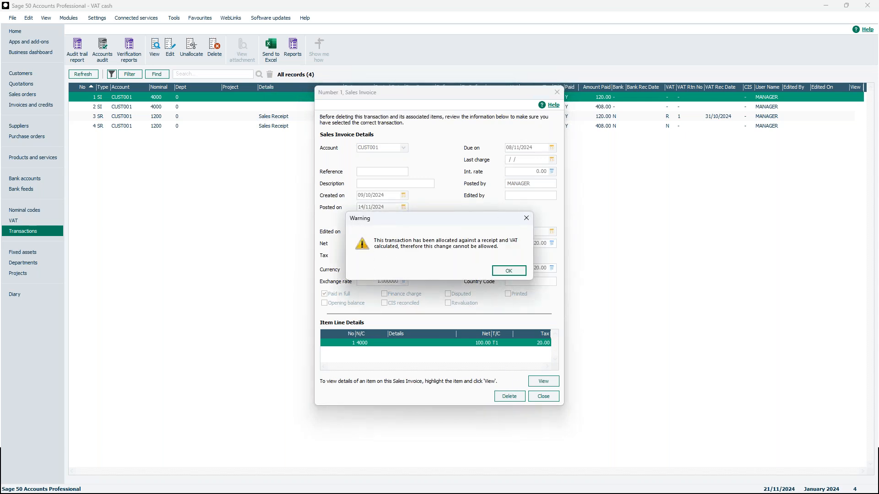
pyautogui.click(517, 272)
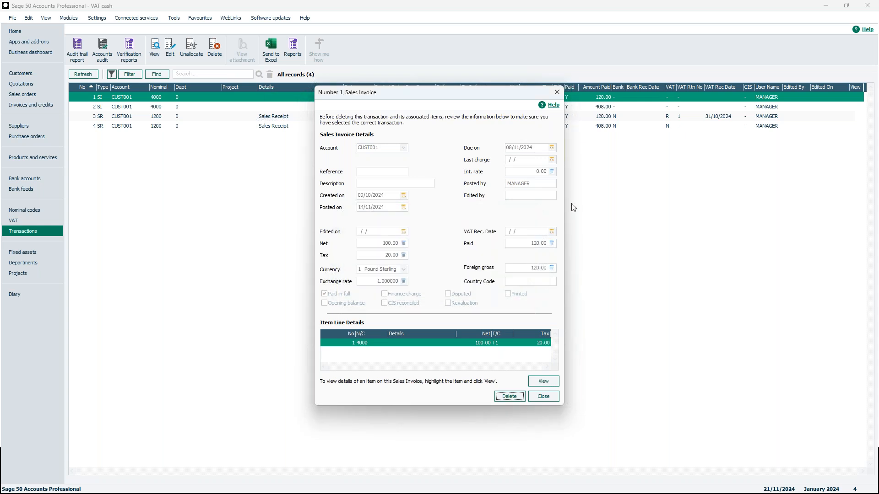
pyautogui.click(557, 92)
# Try to delete sales invoice number 2 from the VAT cash company's transactions list
pyautogui.click(303, 108)
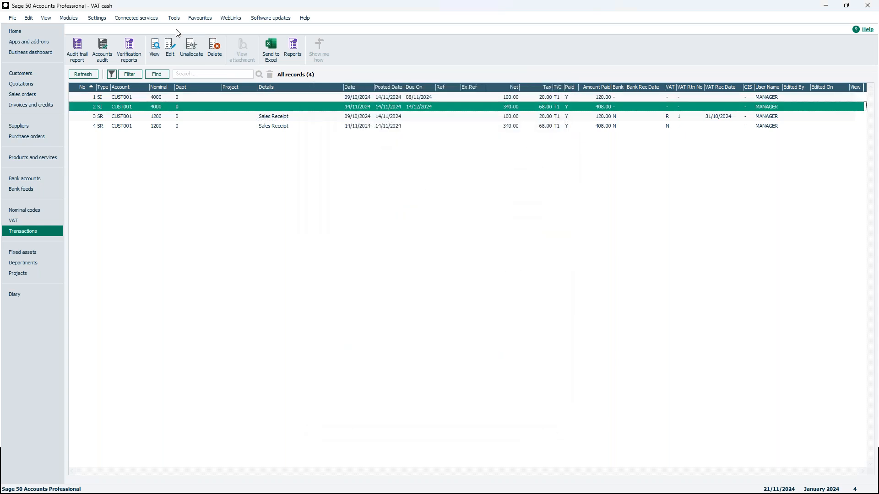
pyautogui.click(214, 55)
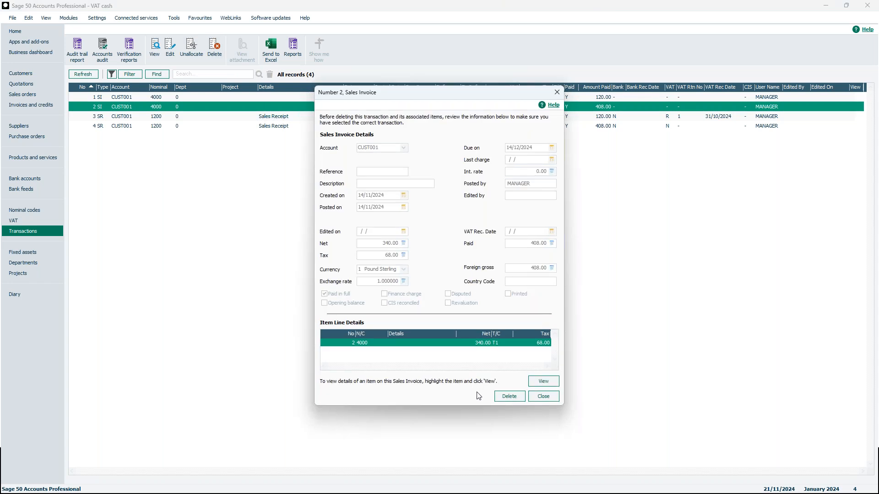
pyautogui.click(509, 396)
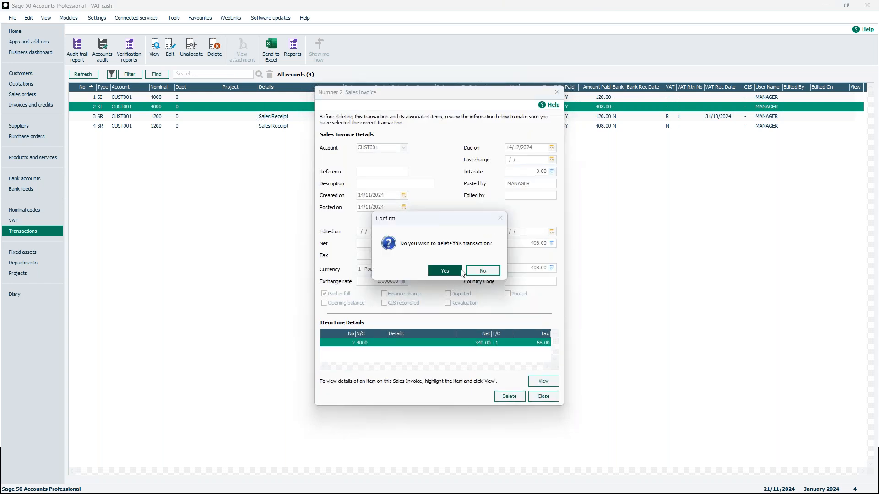
pyautogui.click(444, 271)
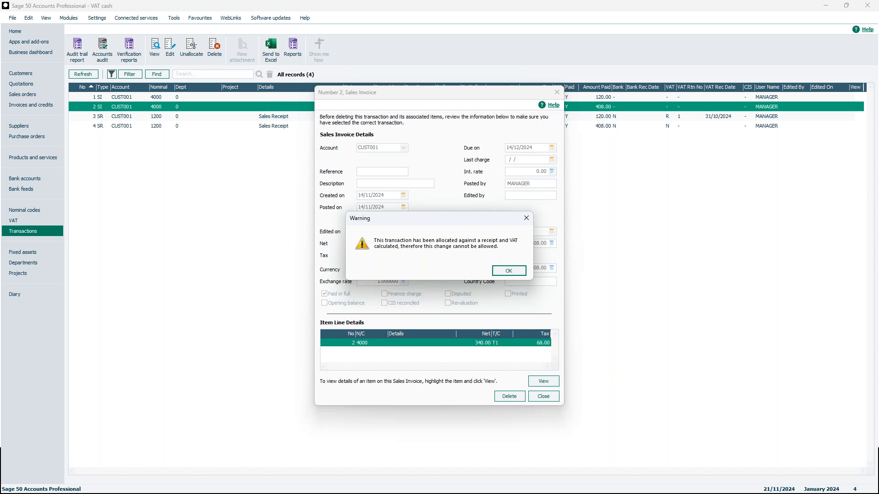
pyautogui.click(509, 271)
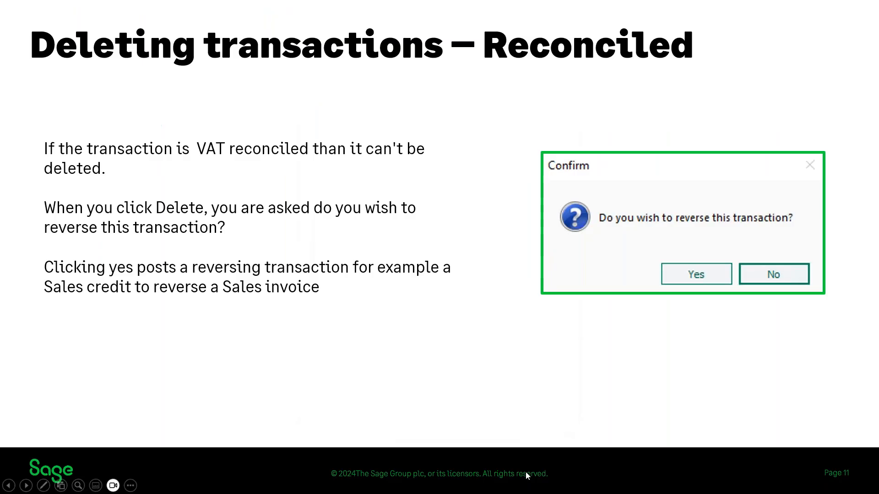
pyautogui.click(656, 380)
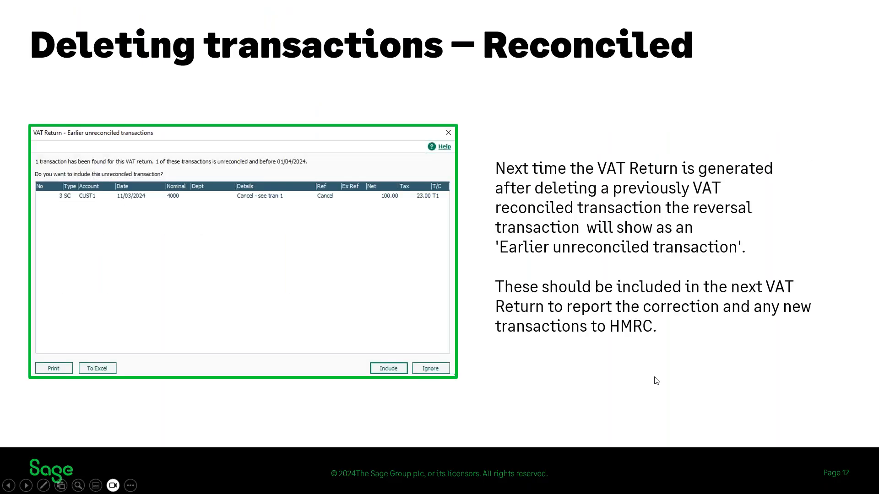
pyautogui.click(656, 381)
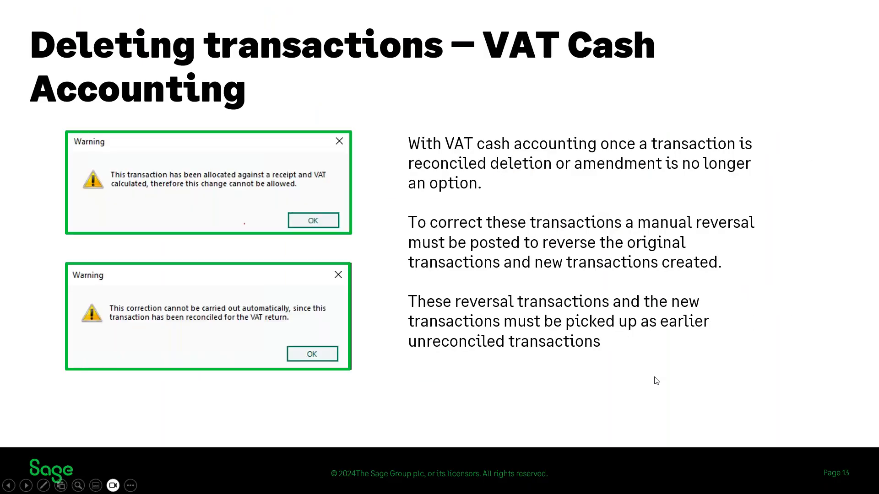
pyautogui.click(656, 381)
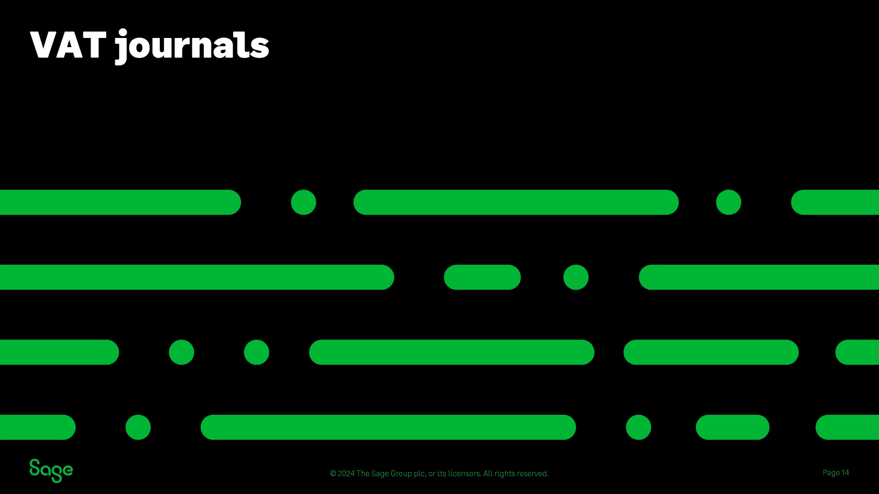
pyautogui.click(605, 311)
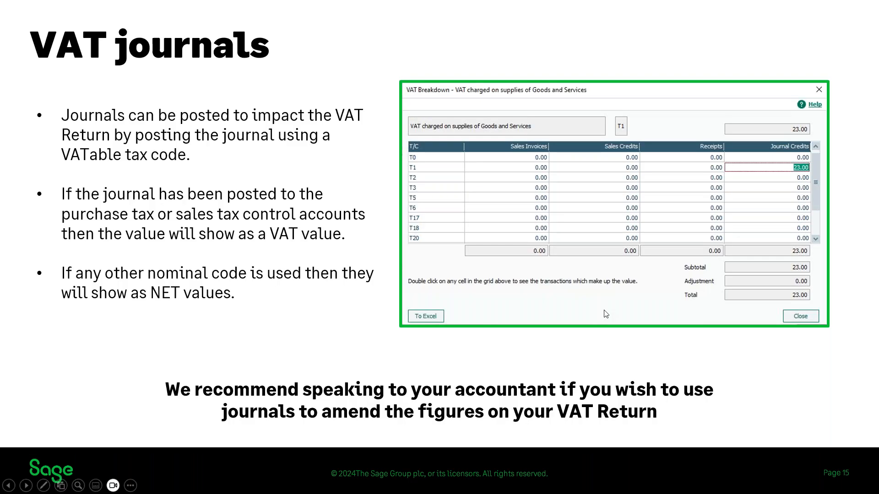
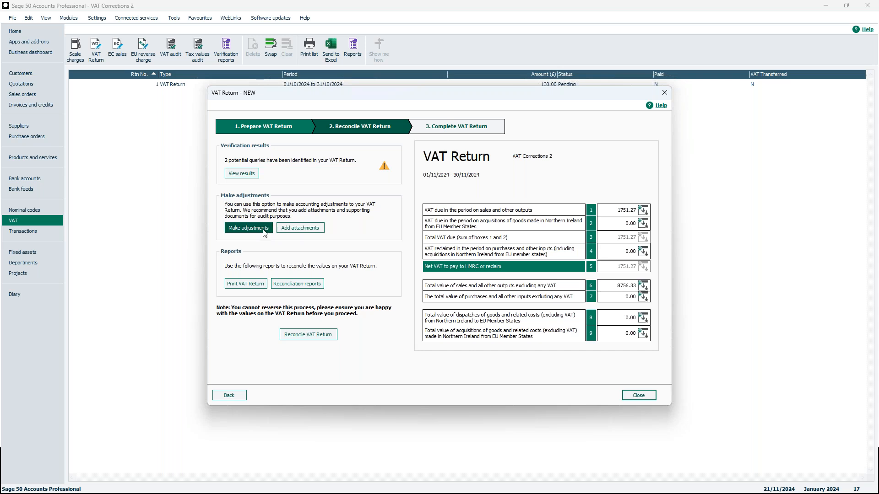
# Add a manual adjustment of 100 to box 1 of the November 2024 VAT Return with the reason "HMRC advice", and save it
pyautogui.click(256, 228)
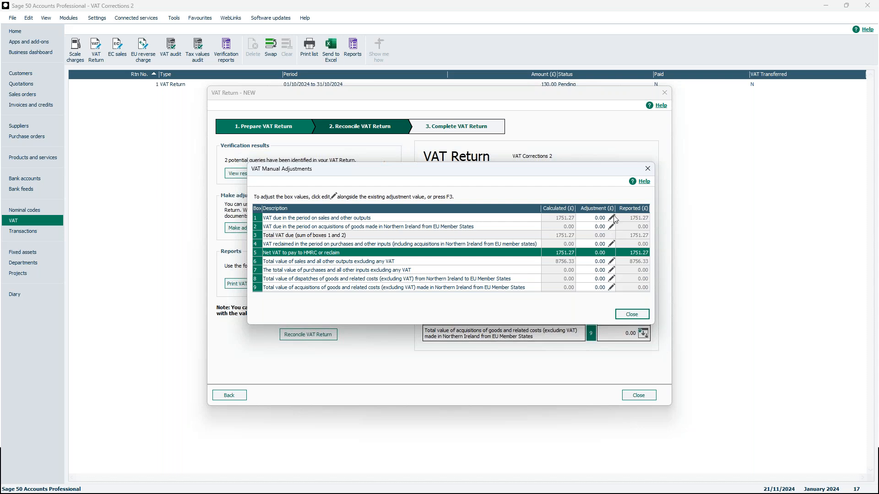
pyautogui.click(612, 218)
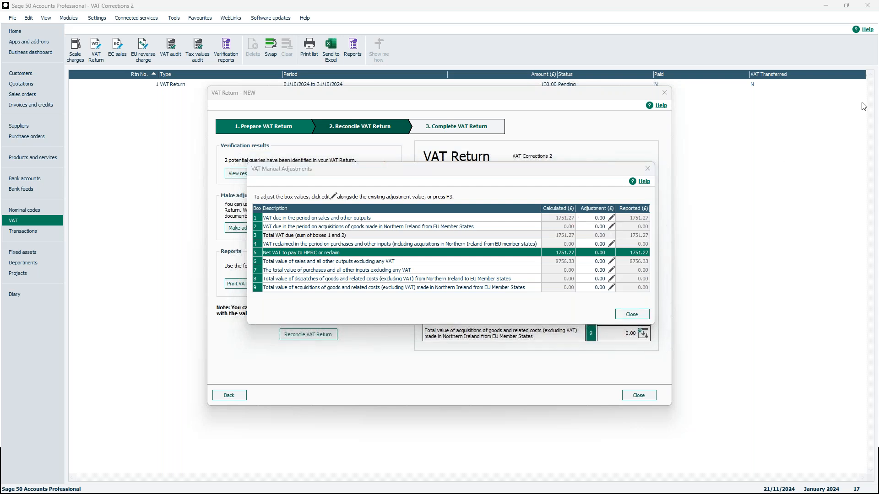
pyautogui.moveTo(878, 168); pyautogui.dragTo(435, 185)
pyautogui.write('HMRC advice')
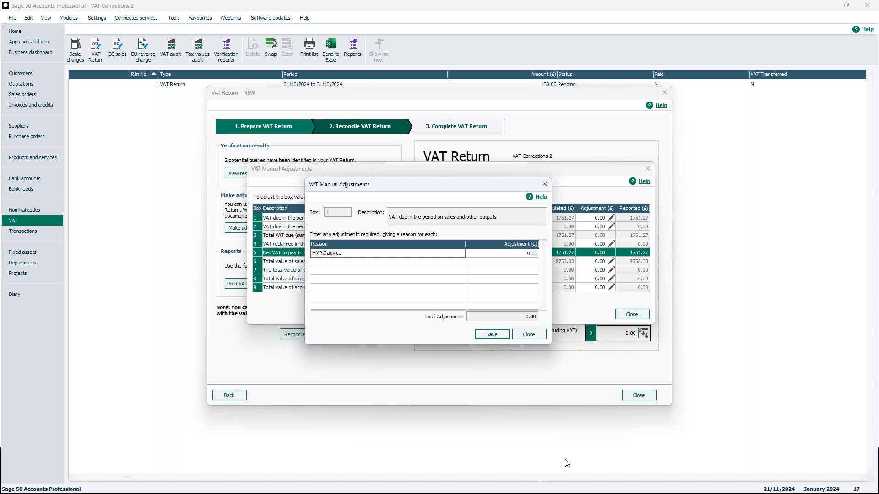
pyautogui.press('Tab')
pyautogui.write('100')
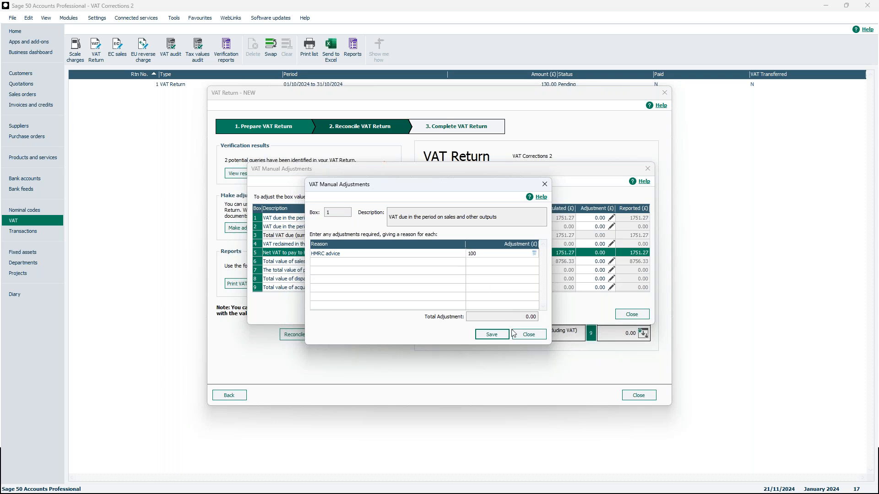
pyautogui.press('BackSpace')
pyautogui.click(491, 335)
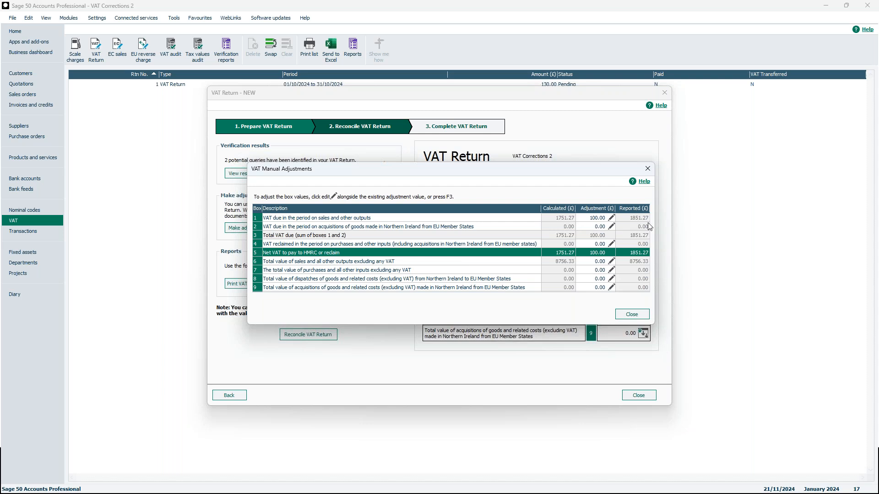
pyautogui.click(635, 316)
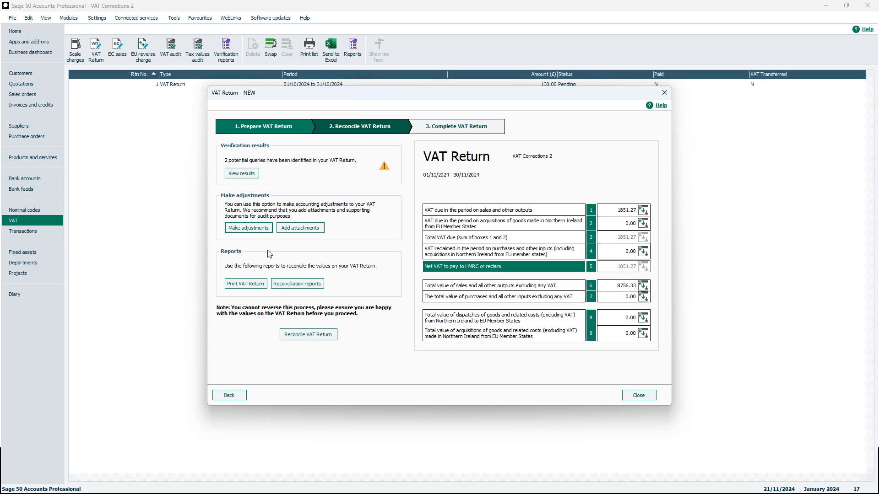
# Reconcile the November 2024 VAT Return without attaching supporting documents, flag its transactions as VAT reconciled, and close the return
pyautogui.click(315, 336)
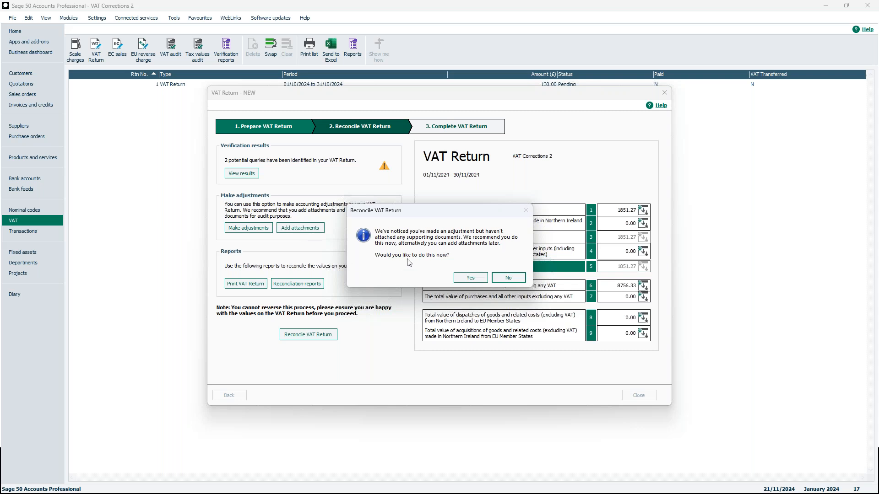
pyautogui.click(511, 279)
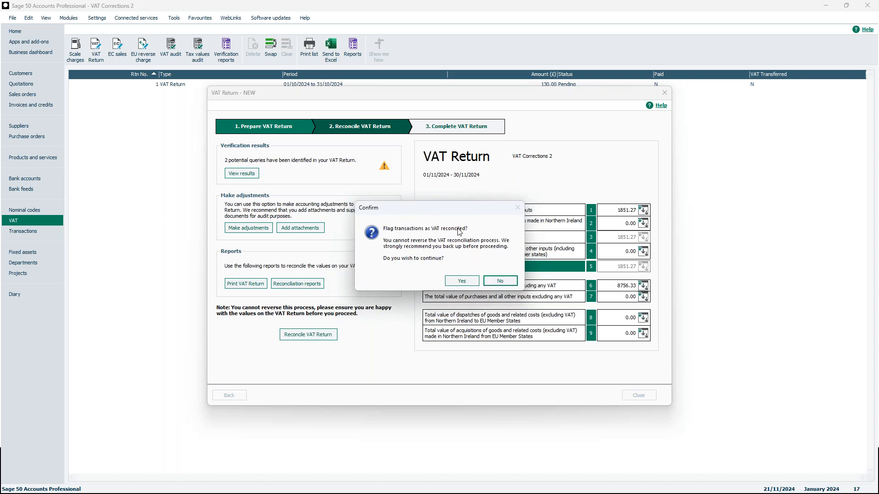
pyautogui.click(460, 280)
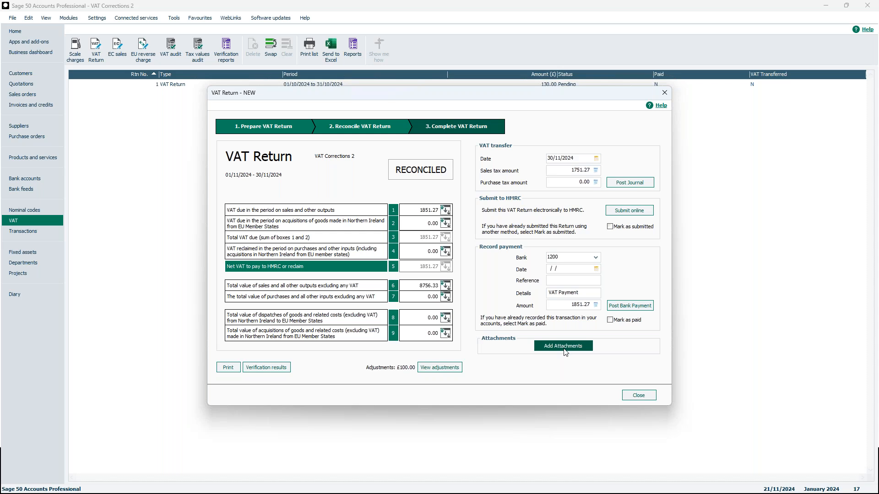
pyautogui.click(638, 397)
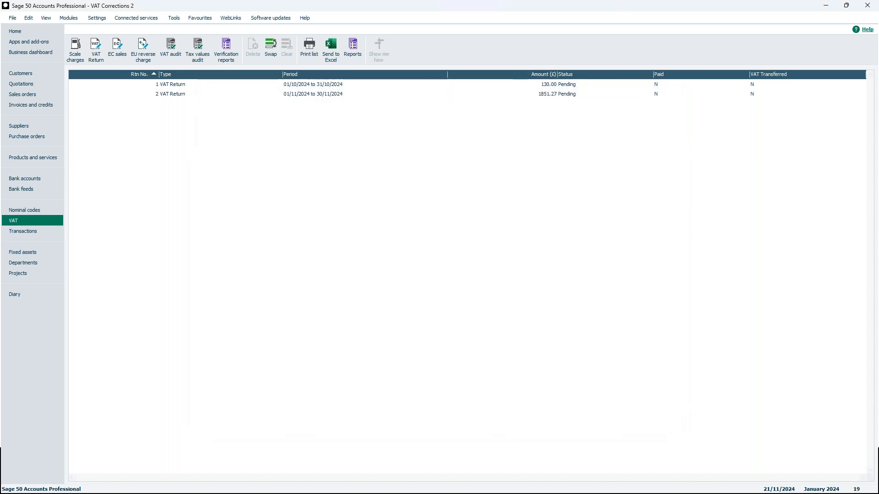
# Open the transactions list and examine the two manual VAT adjustment journal lines, numbers 18 and 19, including their nominal codes and dates
pyautogui.click(37, 240)
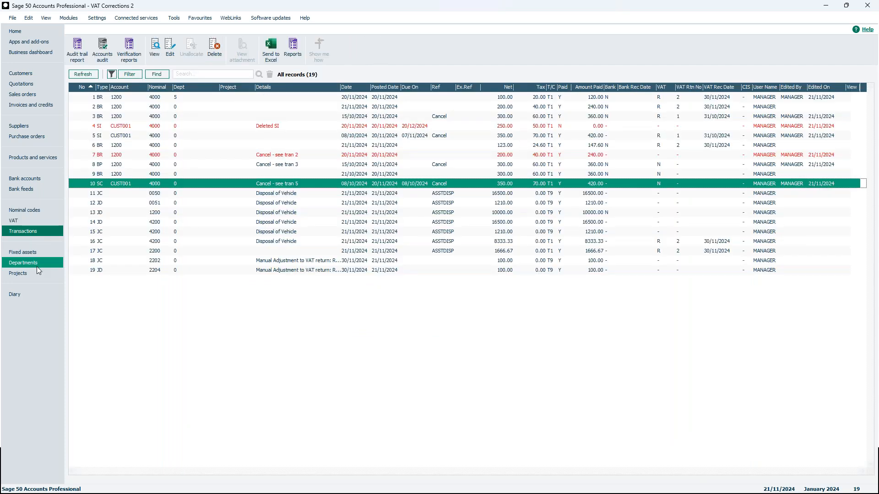
pyautogui.click(284, 261)
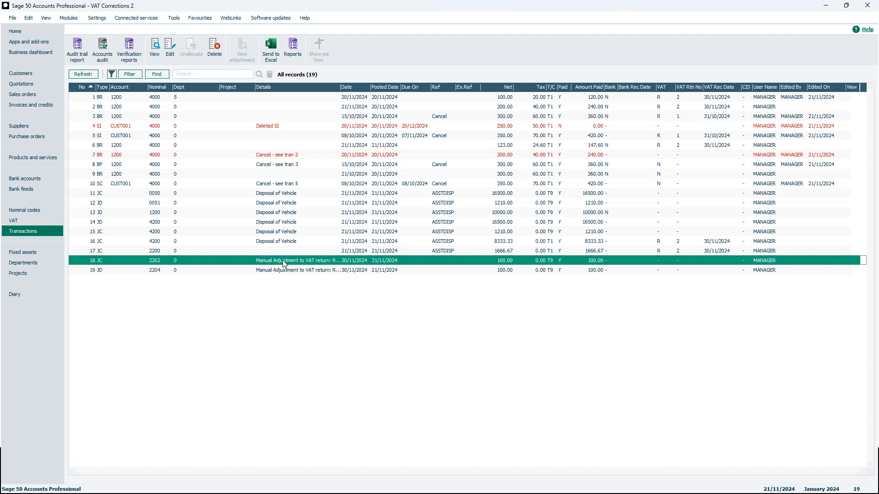
pyautogui.click(290, 272)
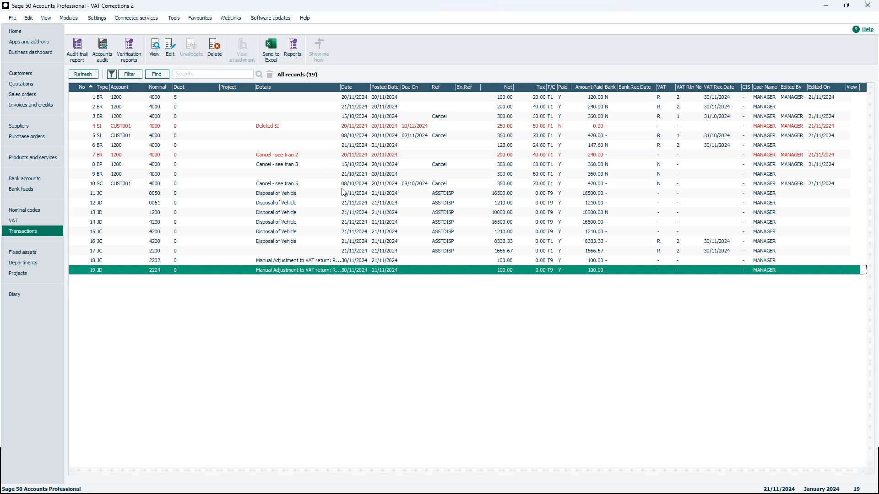
pyautogui.click(359, 271)
pyautogui.click(359, 265)
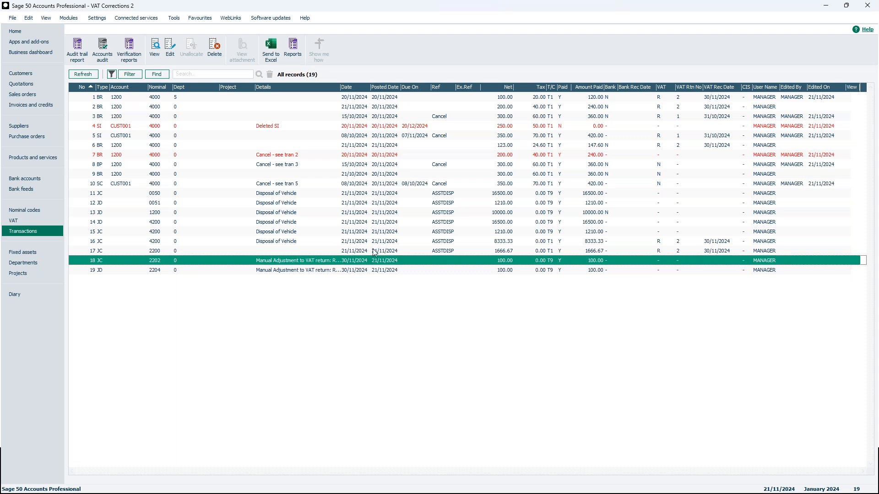
pyautogui.click(381, 271)
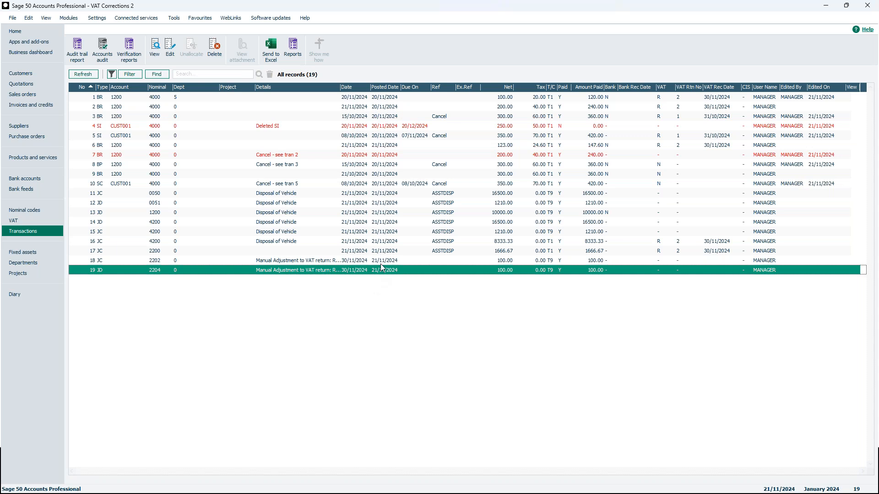
pyautogui.click(355, 261)
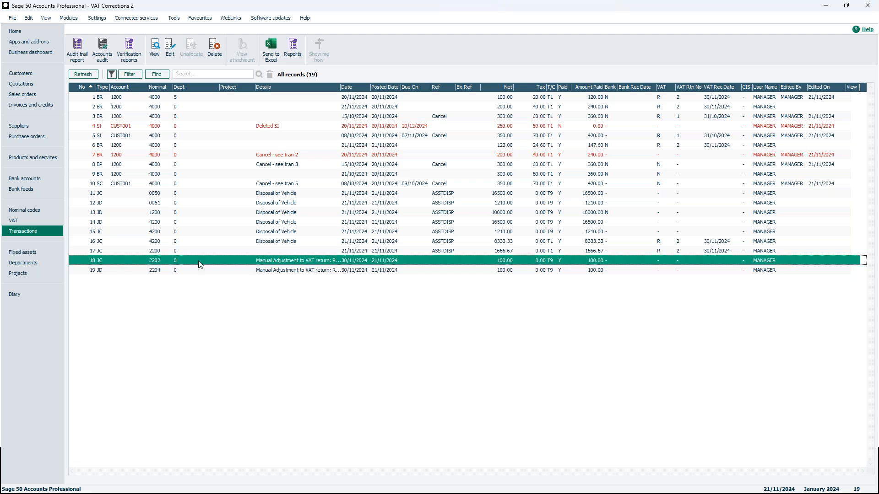
pyautogui.click(198, 273)
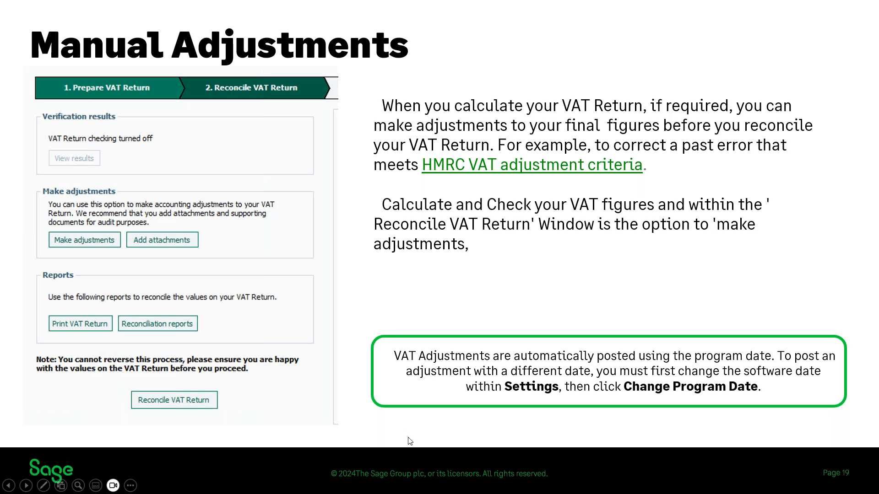
pyautogui.click(416, 420)
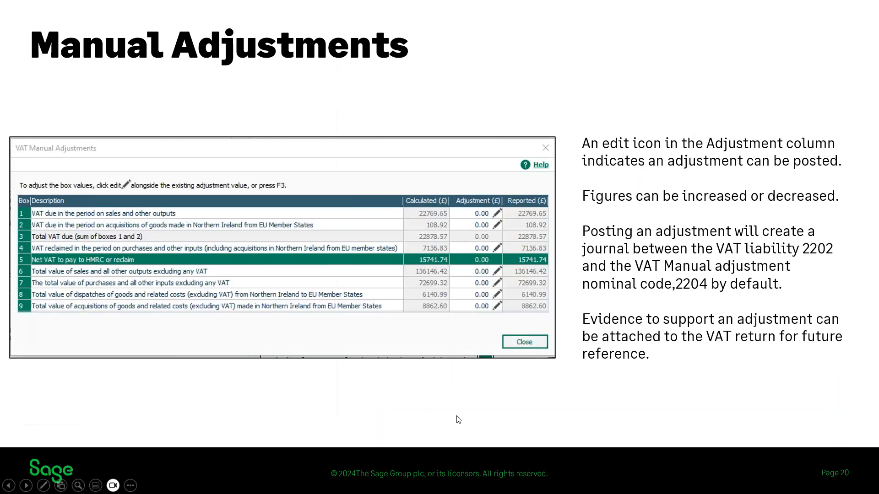